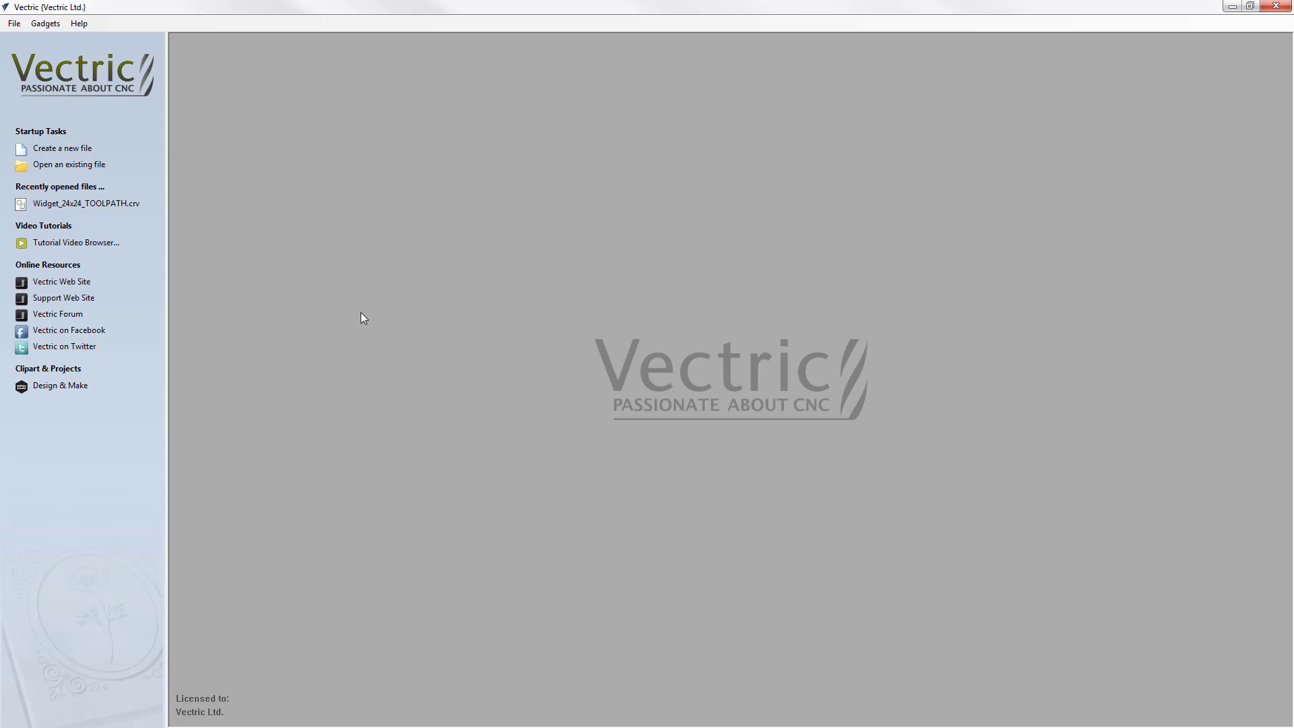
Open the existing file Widget_24x24_TOOLPATH.crv from the Toolpath_Saving_Guide_FILES folder
click(90, 169)
click(570, 232)
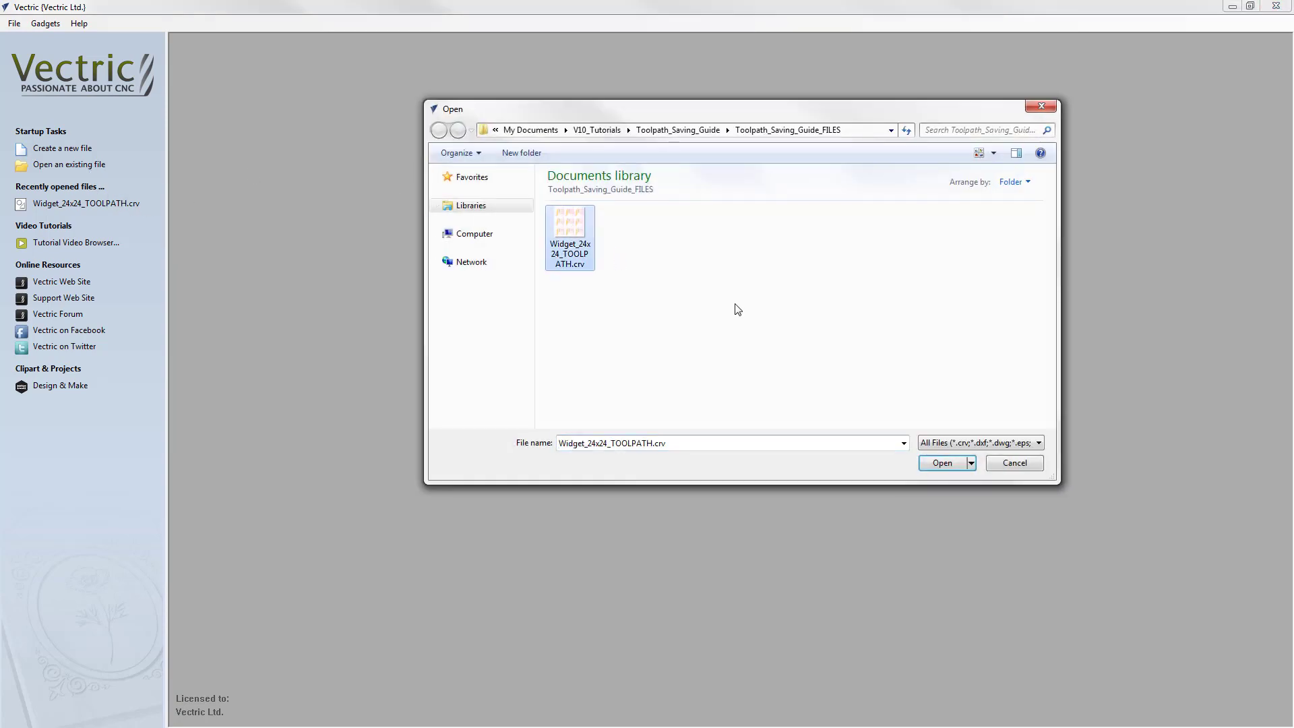
click(941, 465)
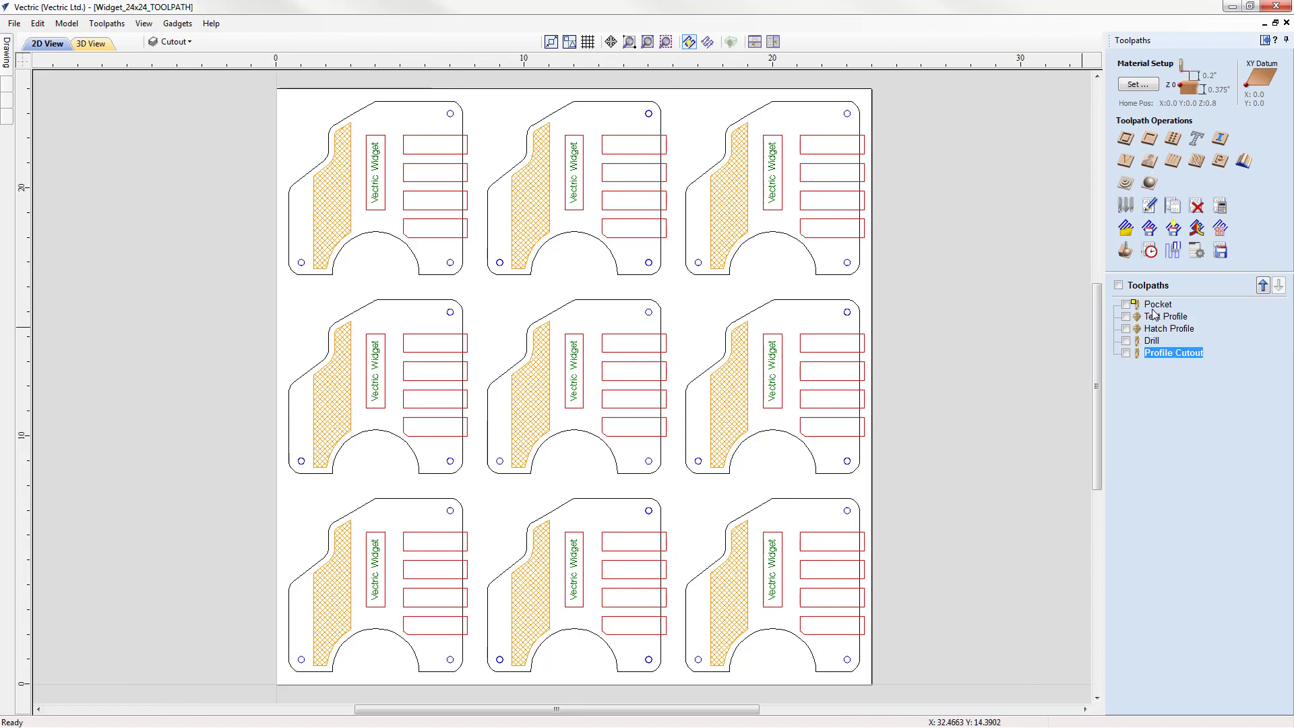
Check the tool details of the Profile Cutout toolpath, and run a 3D preview of all toolpaths
mouse_move(1154, 308)
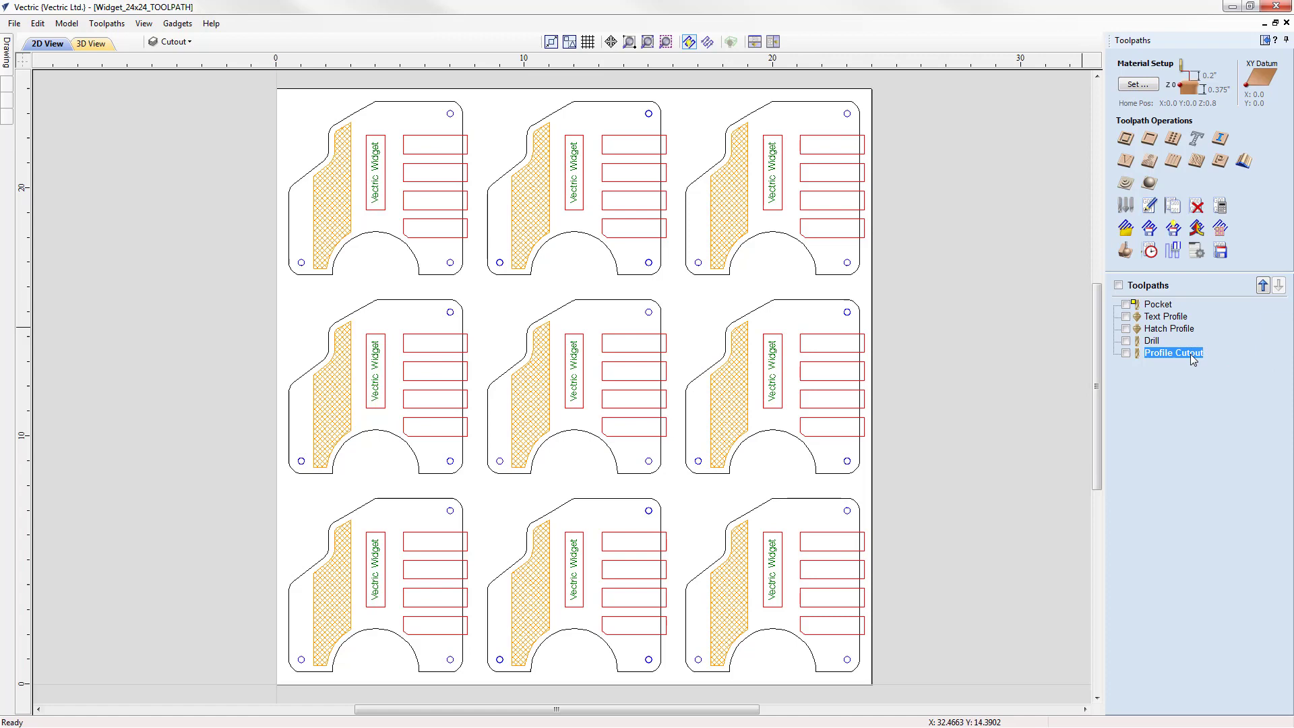
mouse_move(1193, 360)
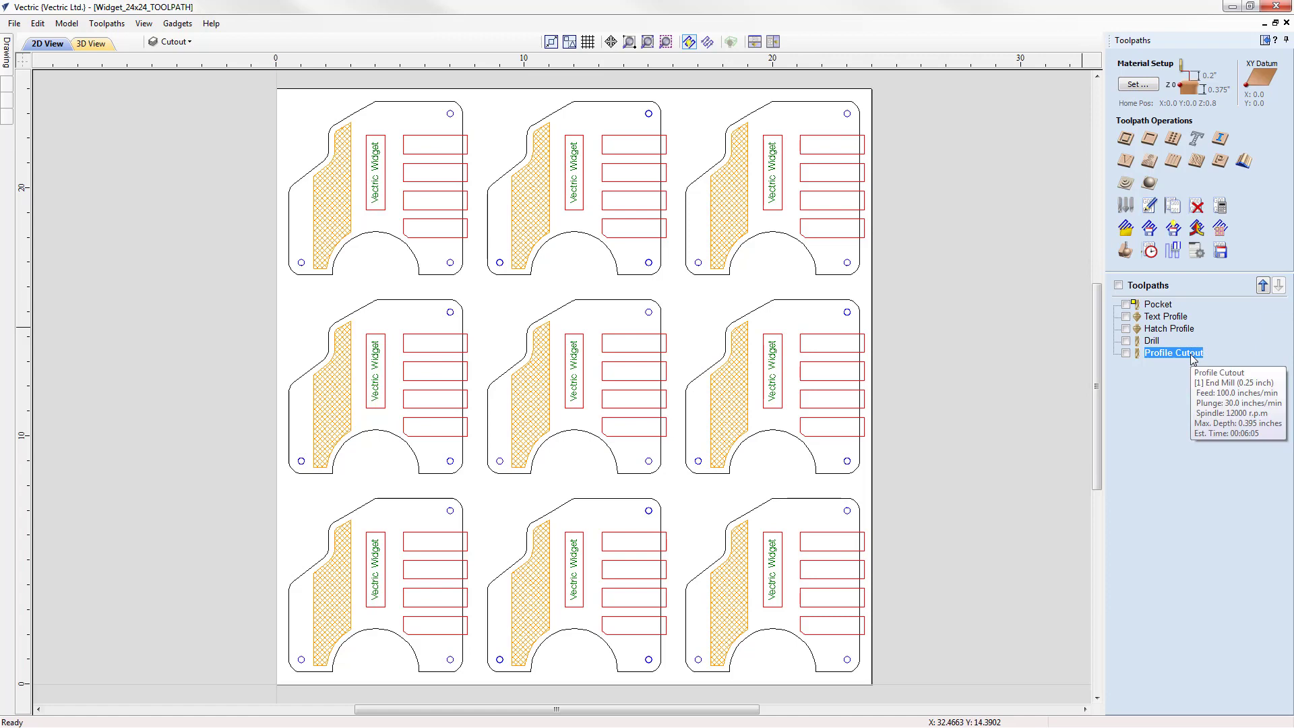
click(1130, 255)
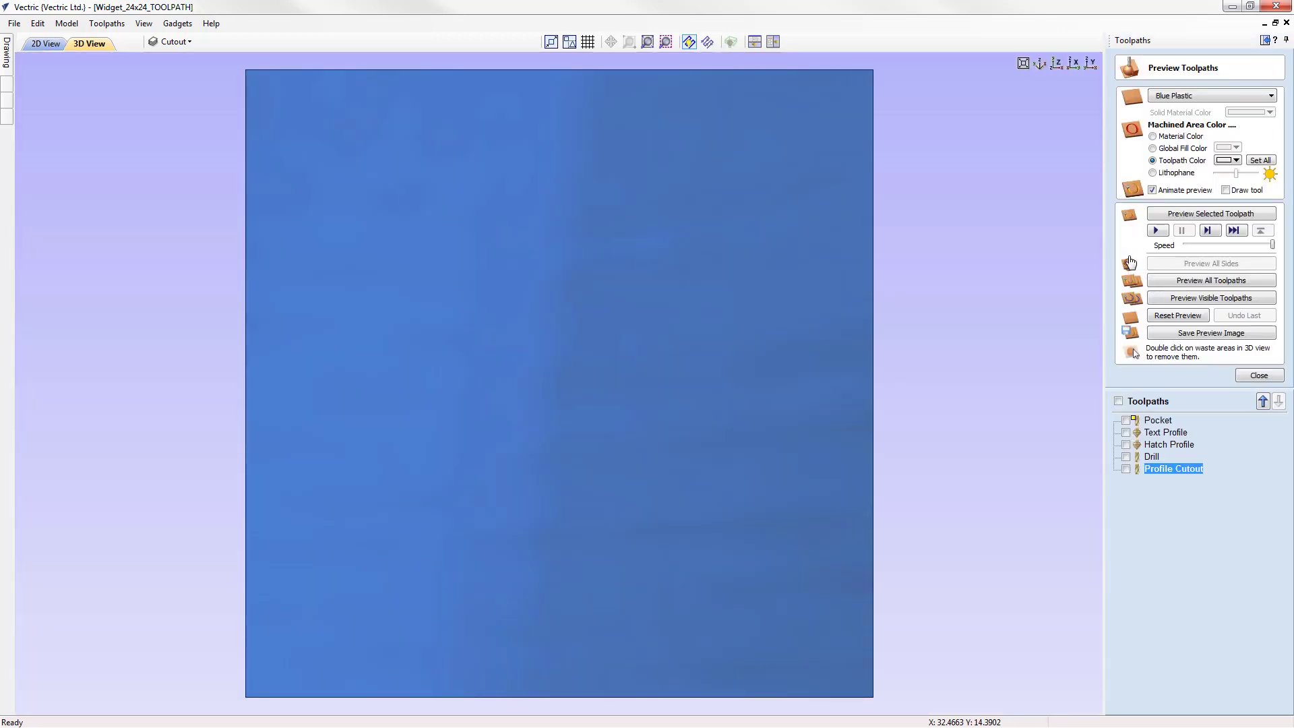
click(1210, 282)
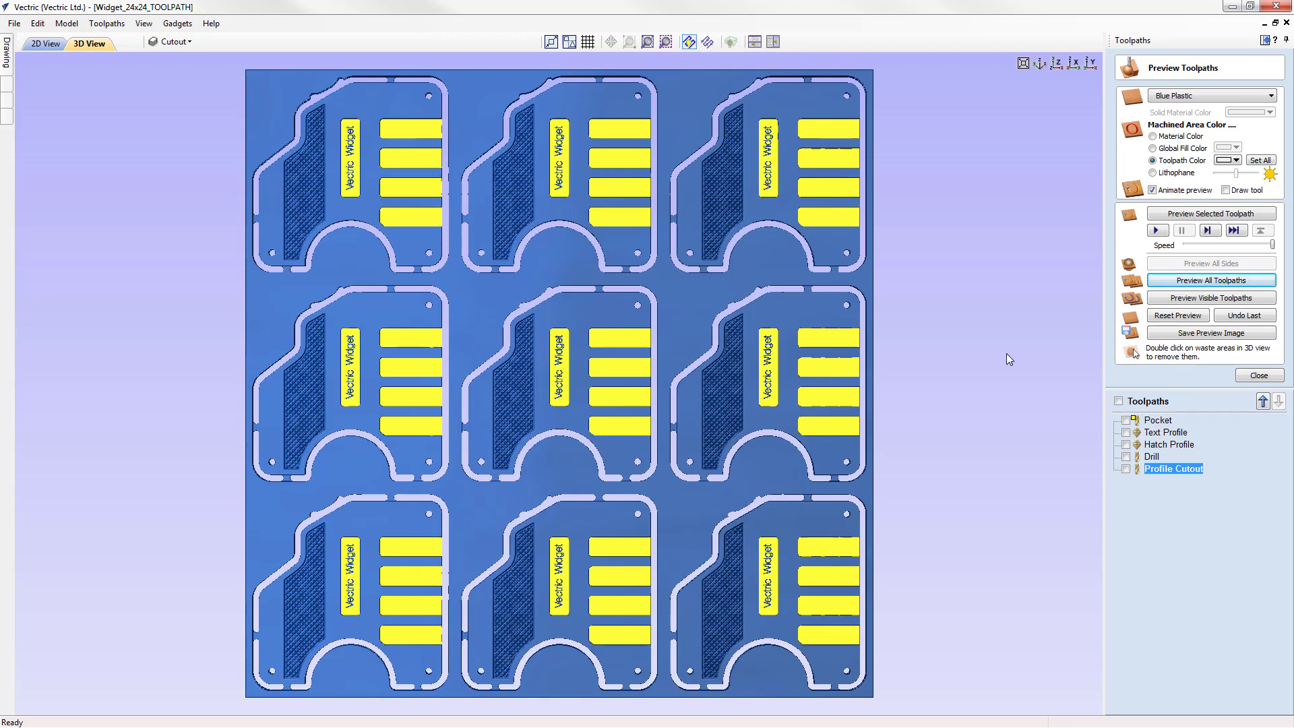
click(1258, 375)
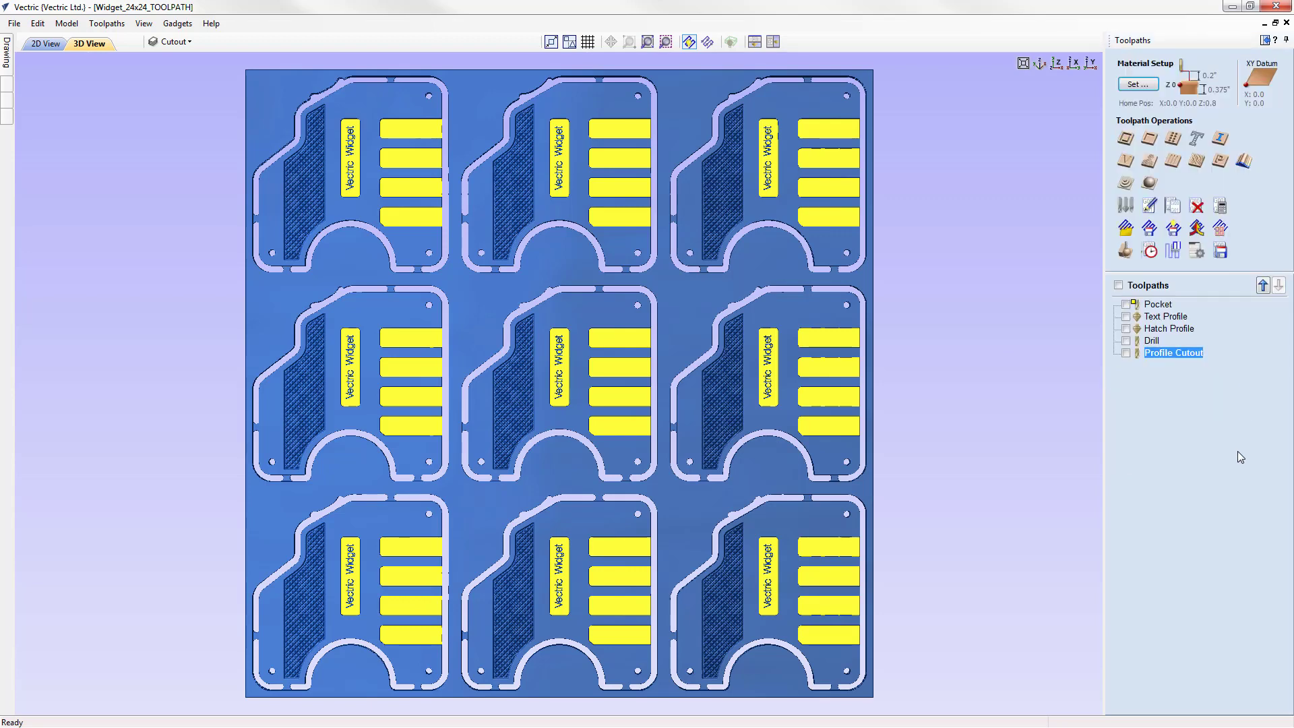
Bring up the toolpath saving options and choose the Anilam (mm) (*.m) post processor
click(1220, 251)
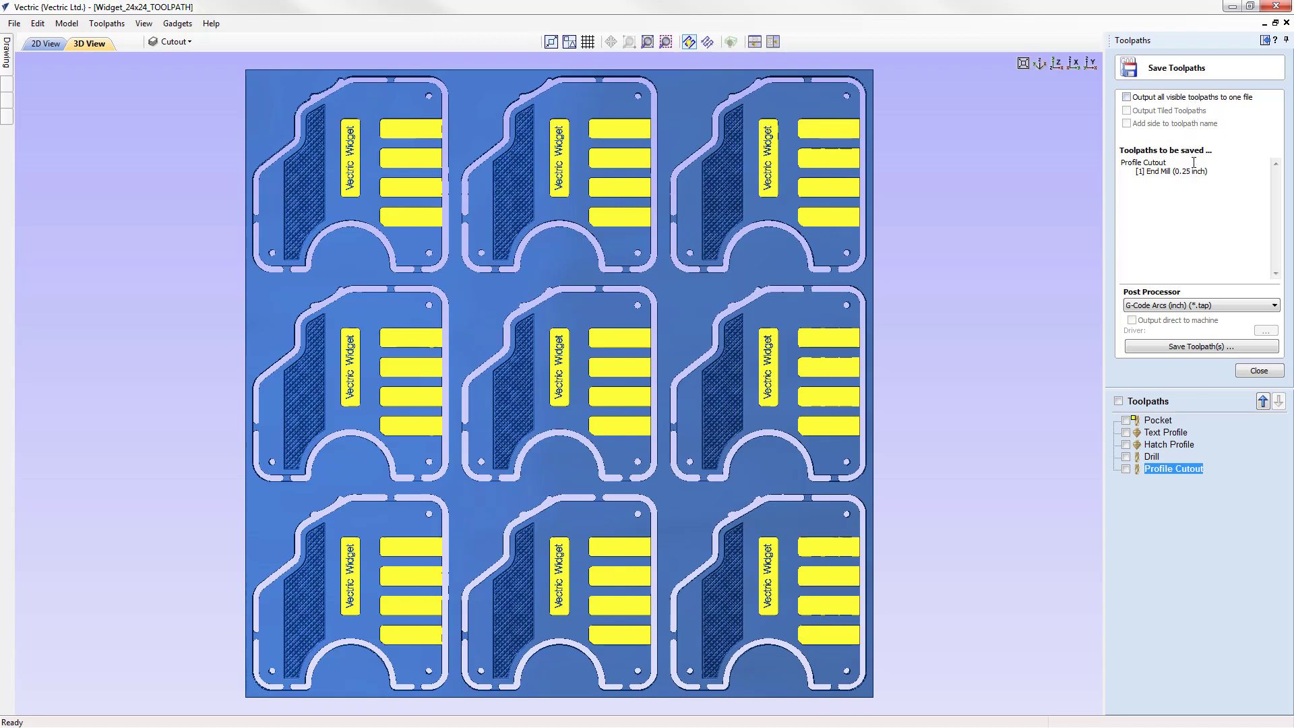
click(1191, 307)
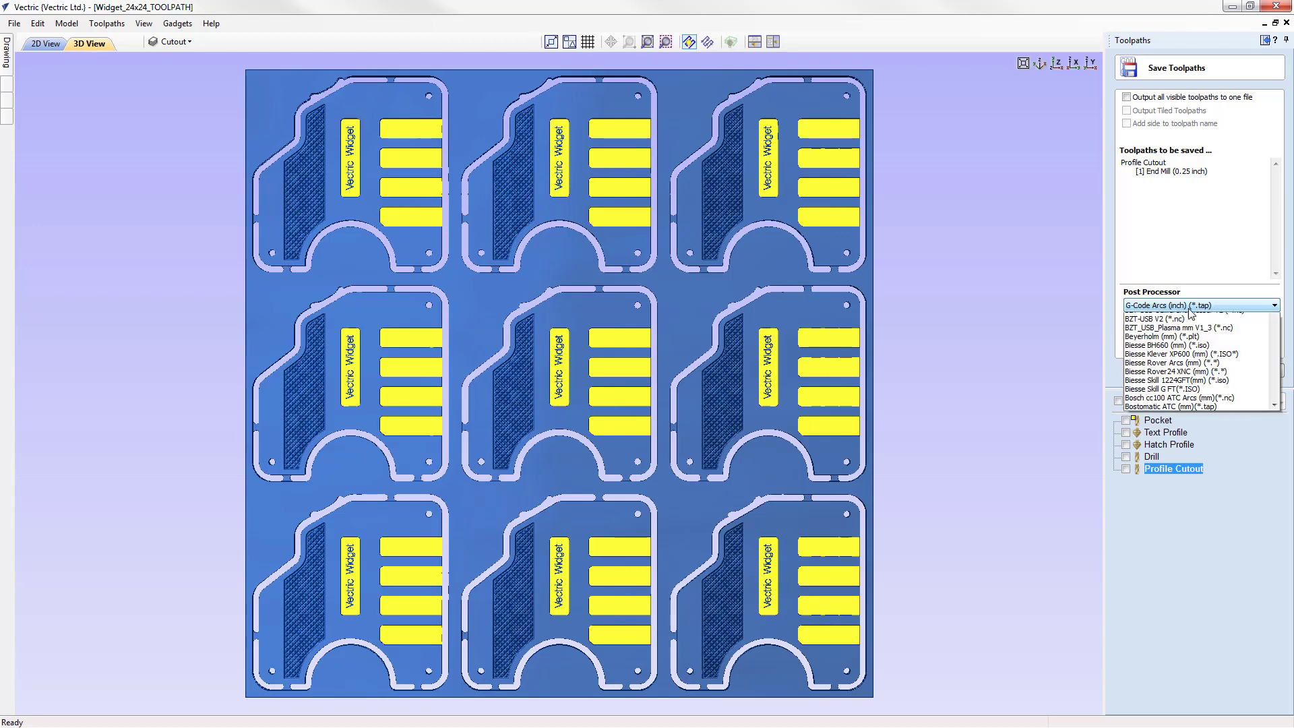
scroll(1191, 404, down, 3)
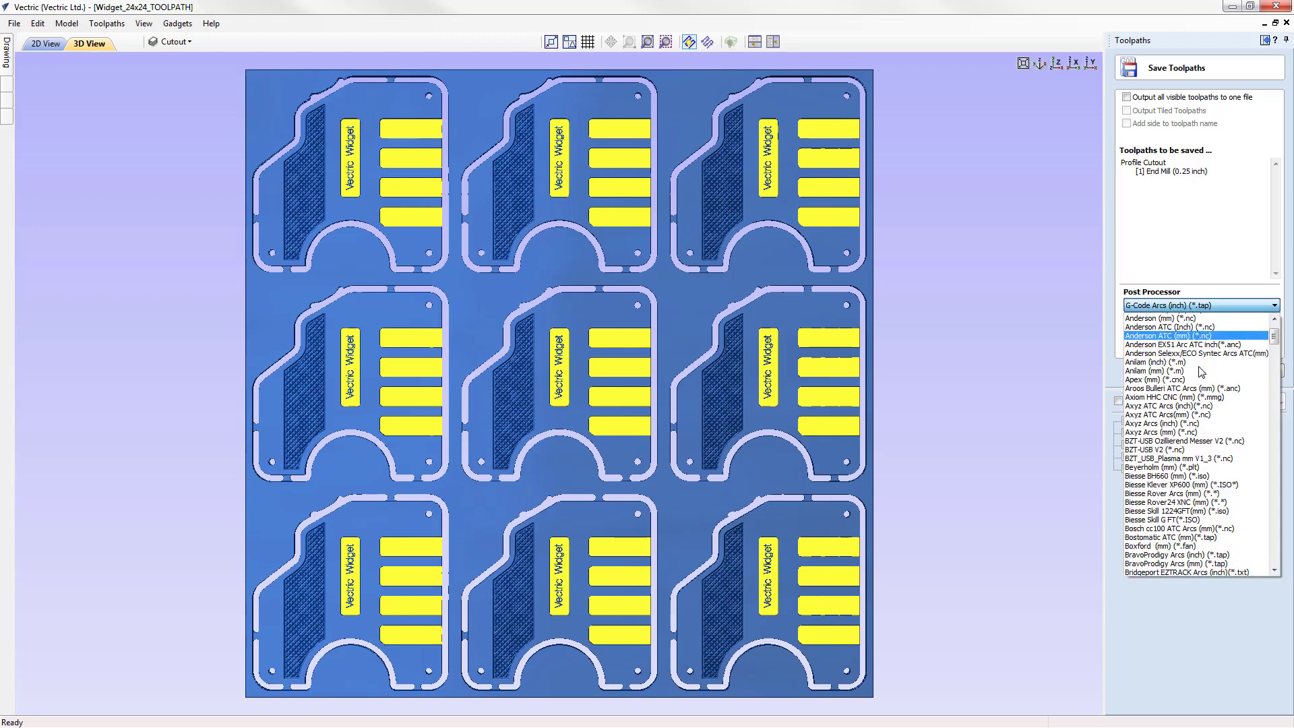
click(1187, 324)
click(1186, 307)
click(1179, 315)
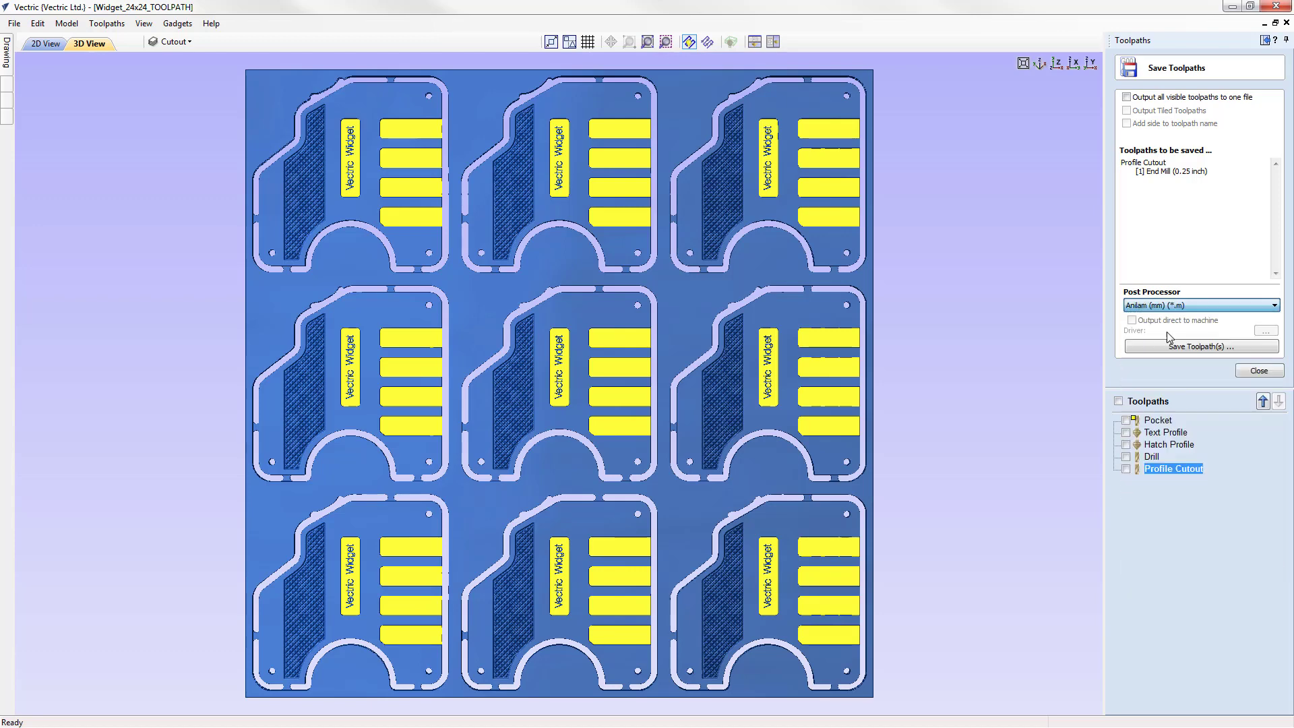
Set the post processor to G-Code Arcs (inch) (*.tap)
click(1178, 307)
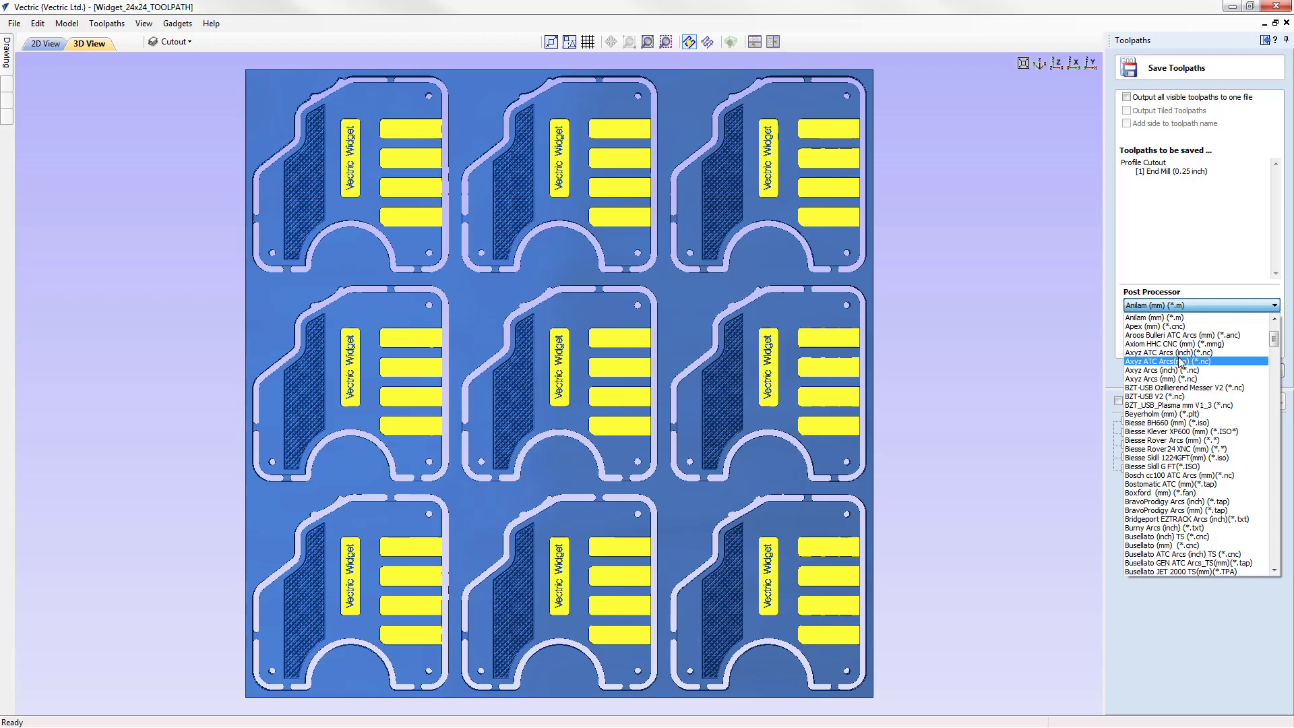
key(g)
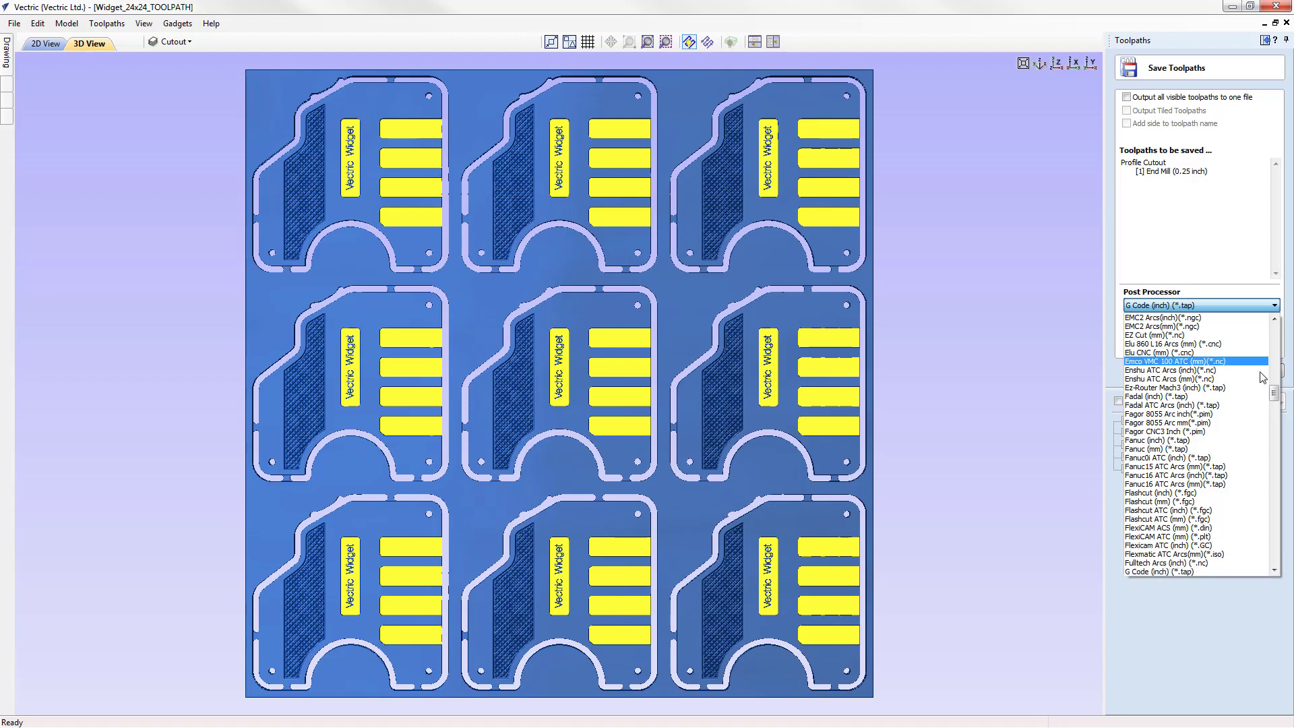
scroll(1176, 495, down, 1)
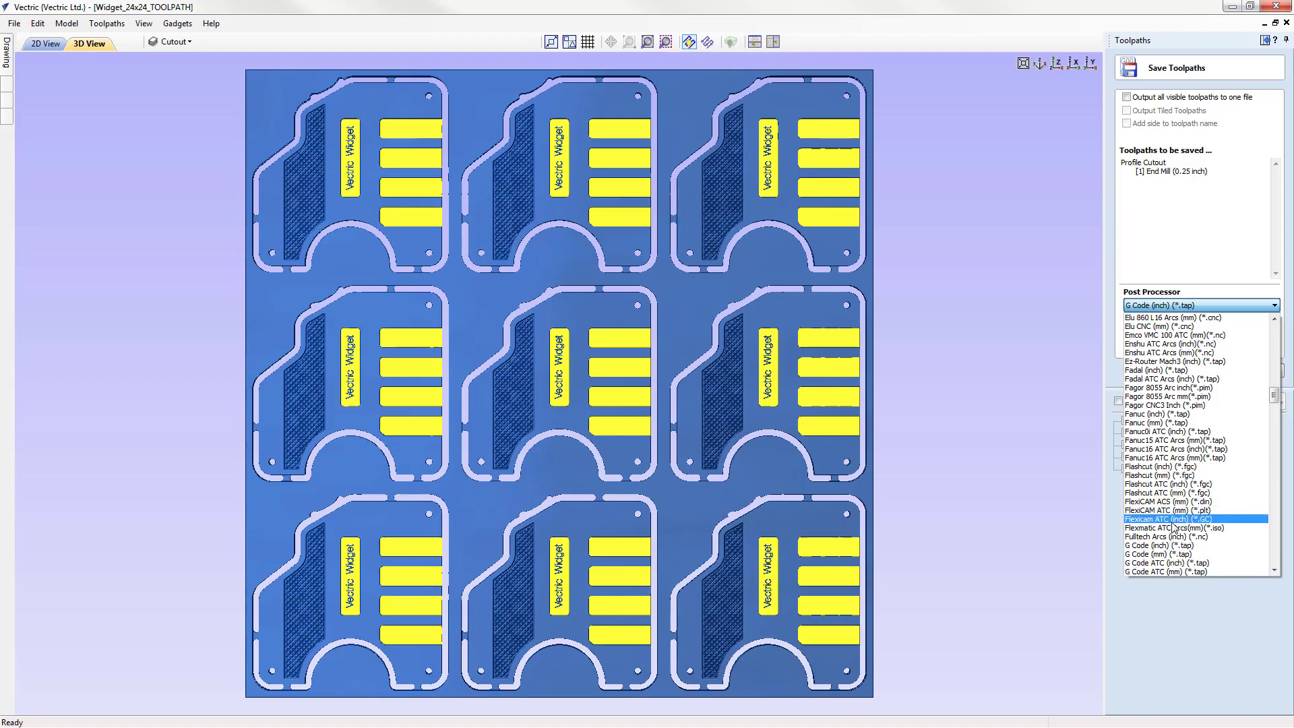
scroll(1173, 515, down, 1)
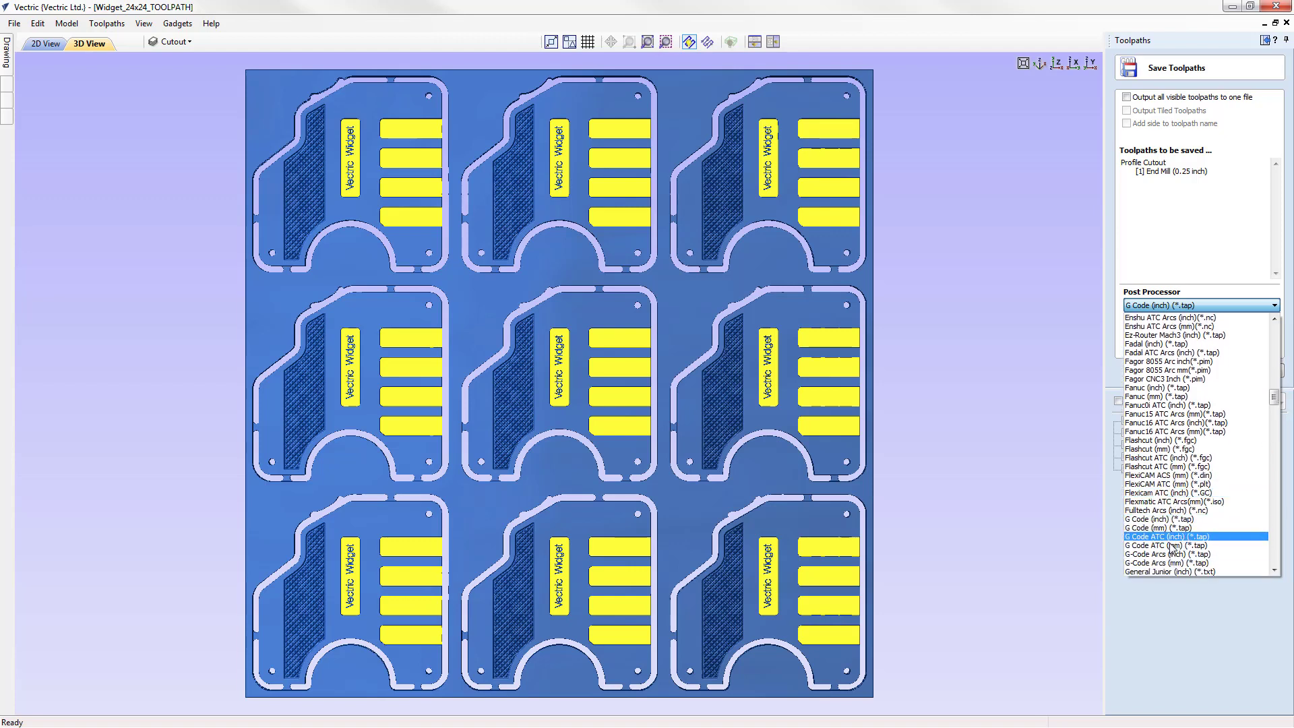
click(1172, 554)
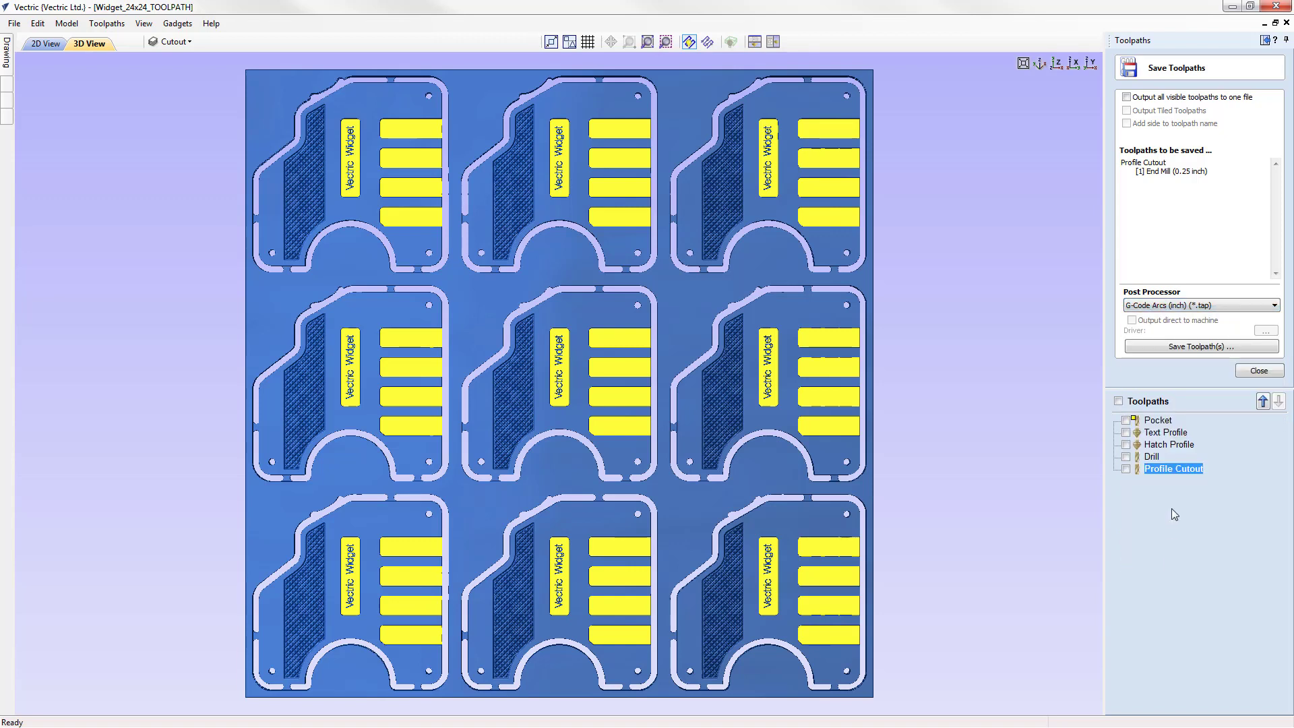
Save the Pocket toolpath in the Toolpath_Saving_Guide_FILES folder as Clearance_Pocket.tap
click(1156, 420)
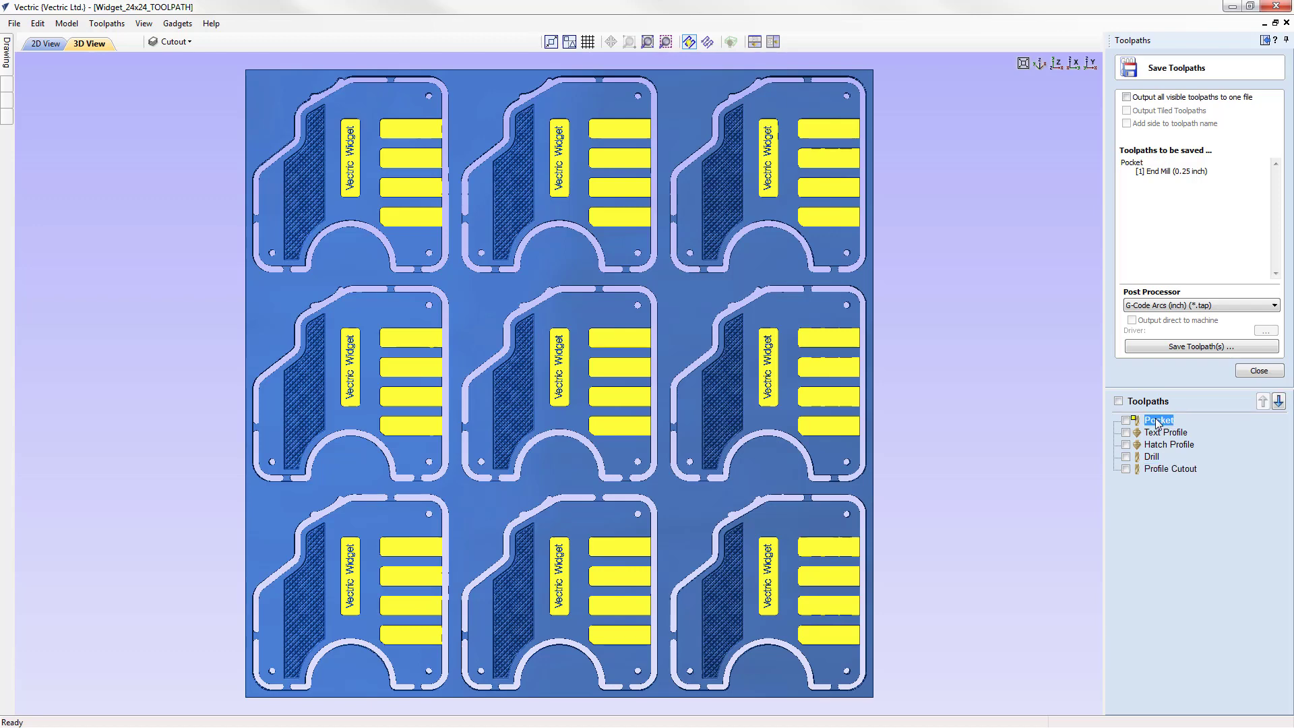
click(1179, 348)
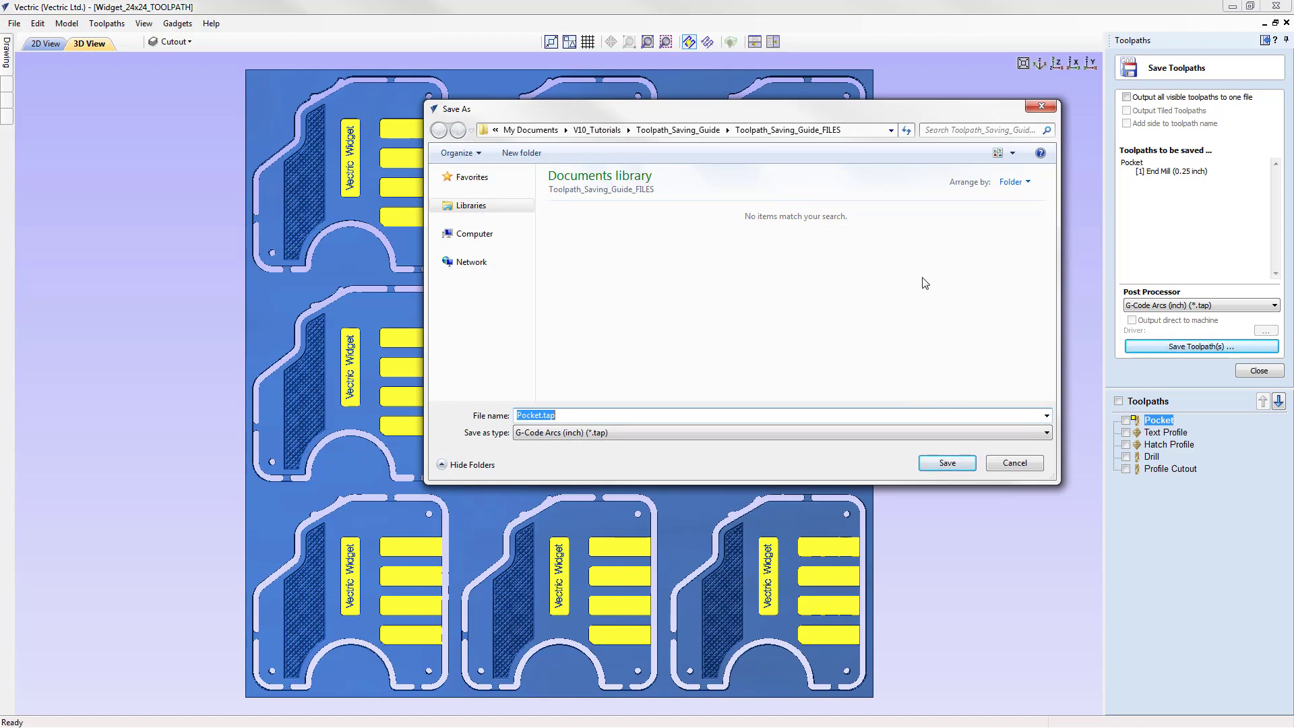
click(541, 415)
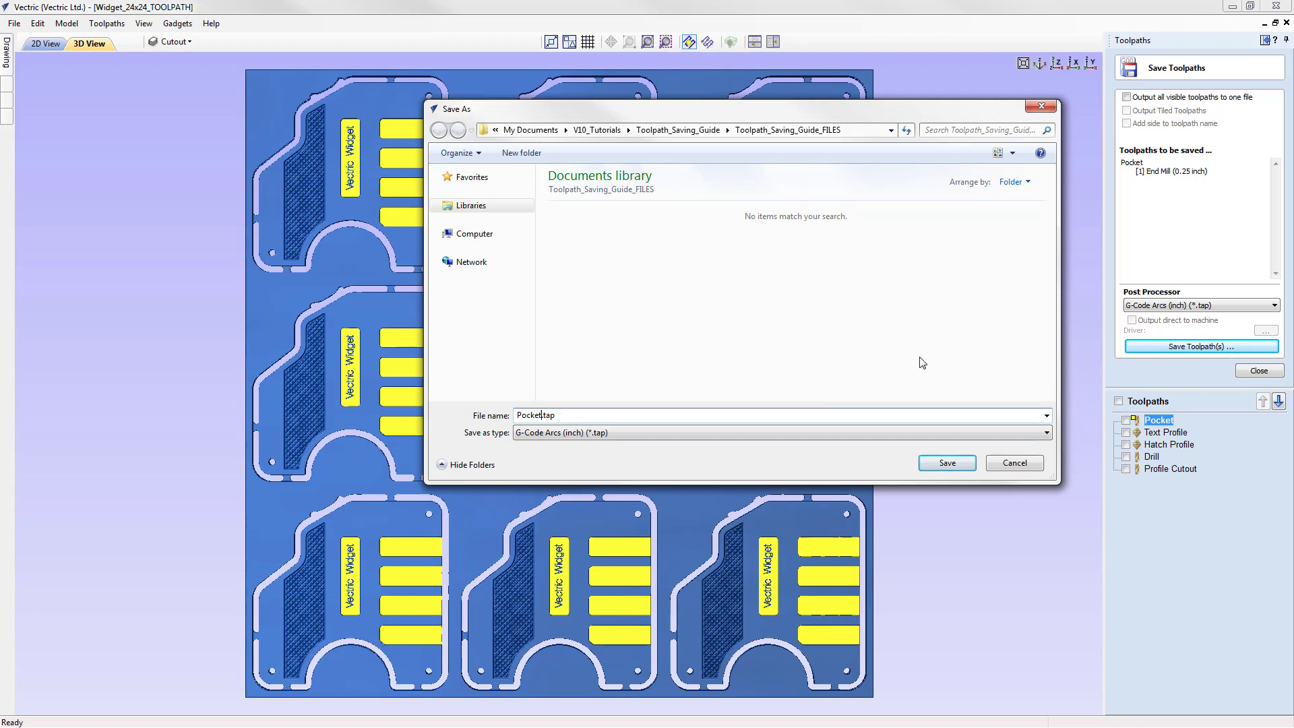
key(BackSpace)
key(BackSpace)
key(BackSpace)
key(BackSpace)
key(BackSpace)
key(BackSpace)
text(Clearance_)
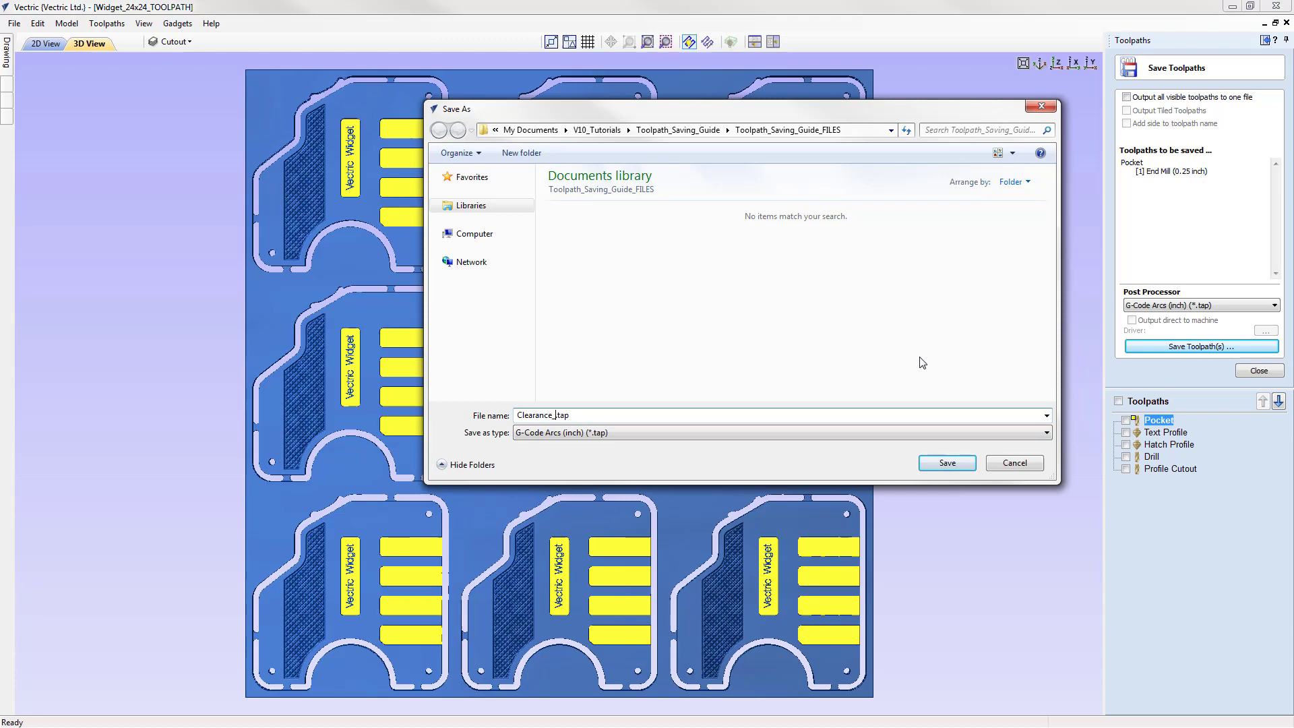
text(Pocket)
click(946, 464)
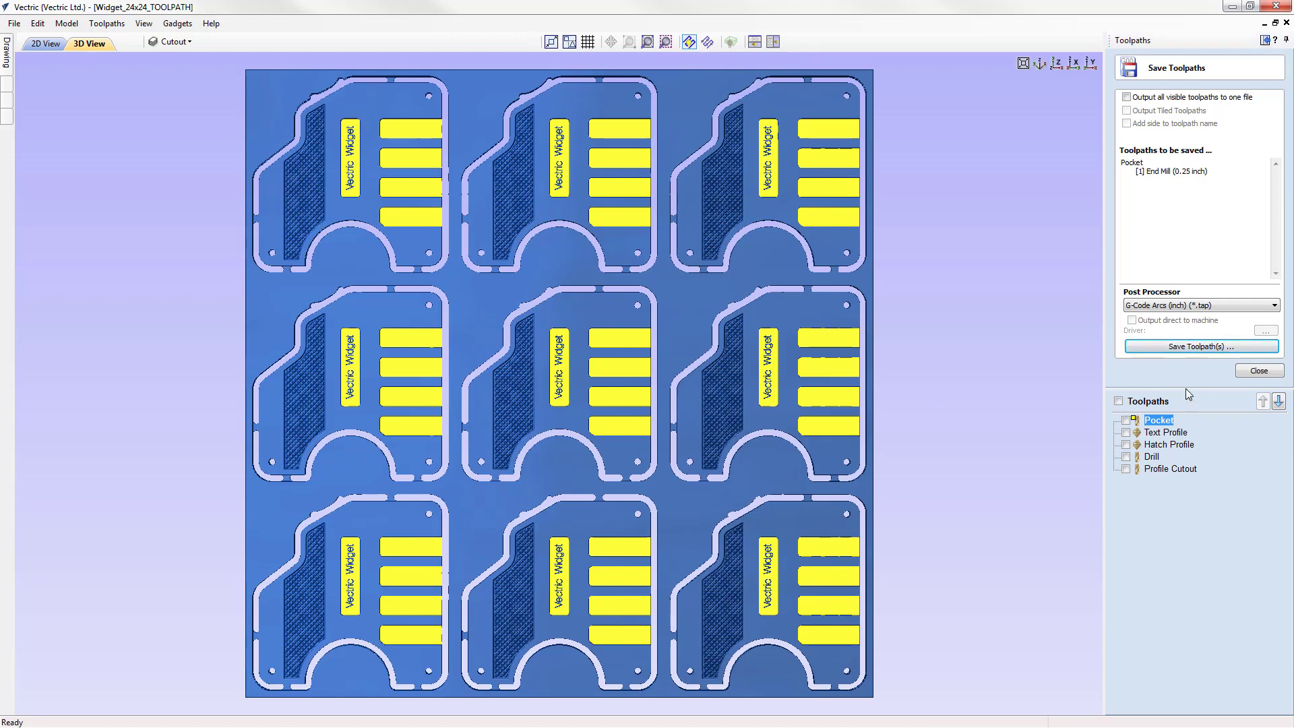
Check the destination folder for the saved Pocket toolpath file without saving again
click(1192, 347)
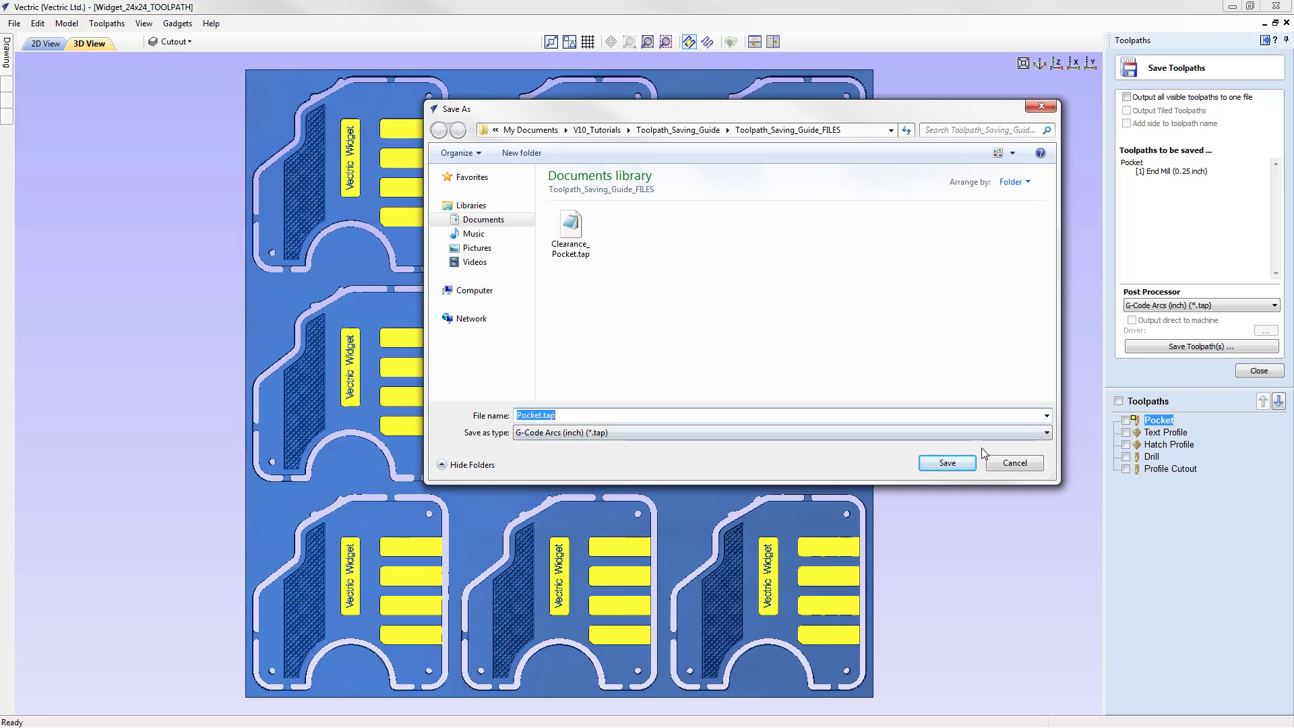
click(999, 463)
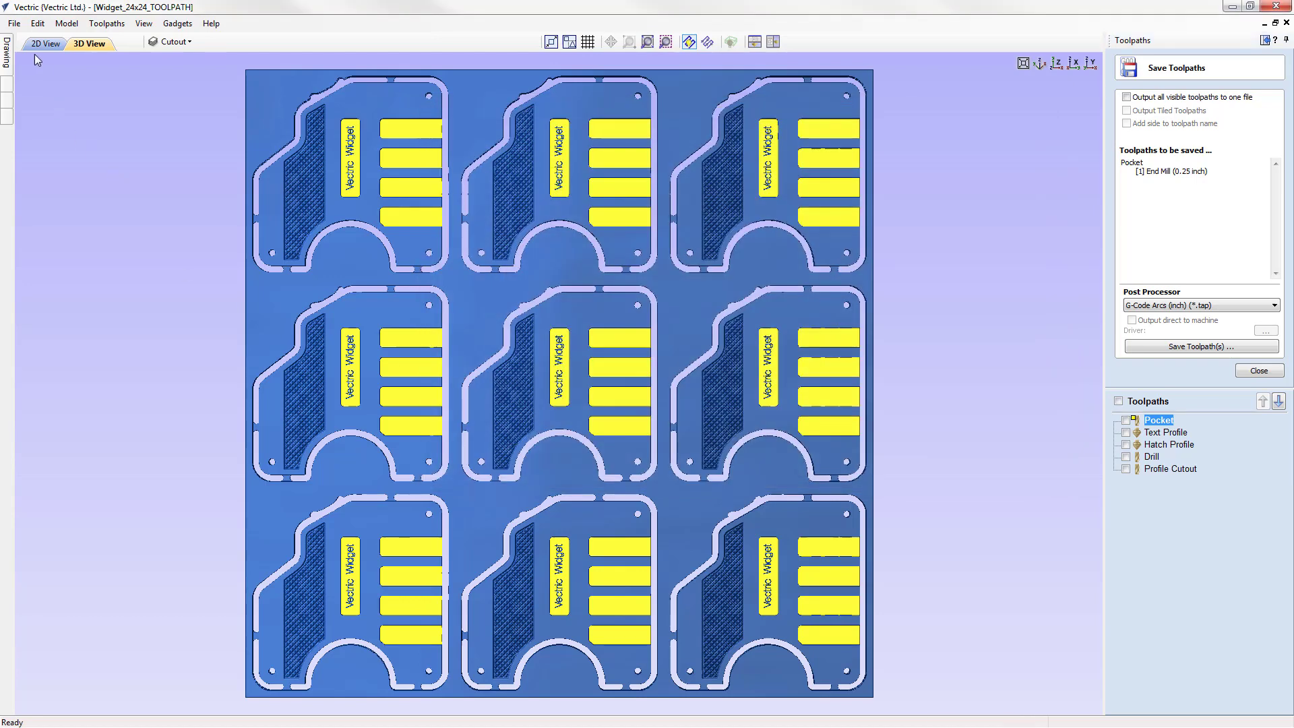
Set File Dialog Default to Global in the general settings of the program options
click(38, 24)
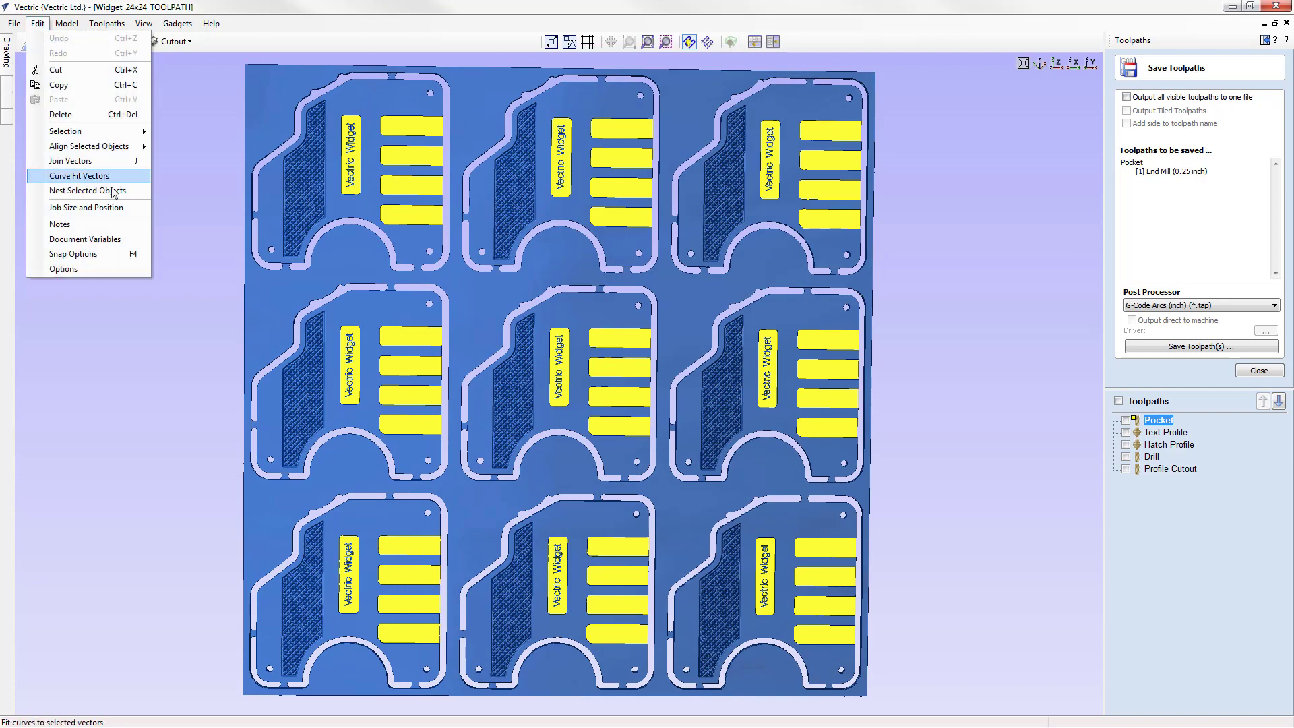
click(63, 268)
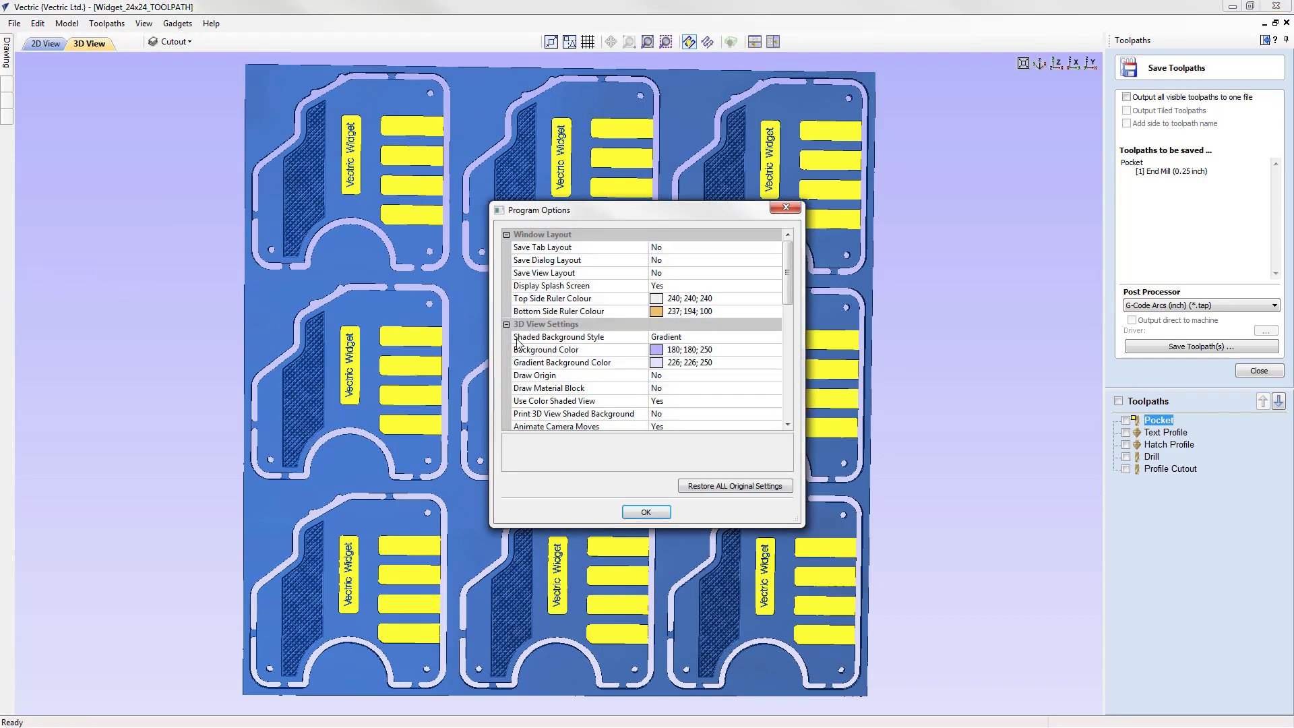
drag(786, 294, 788, 411)
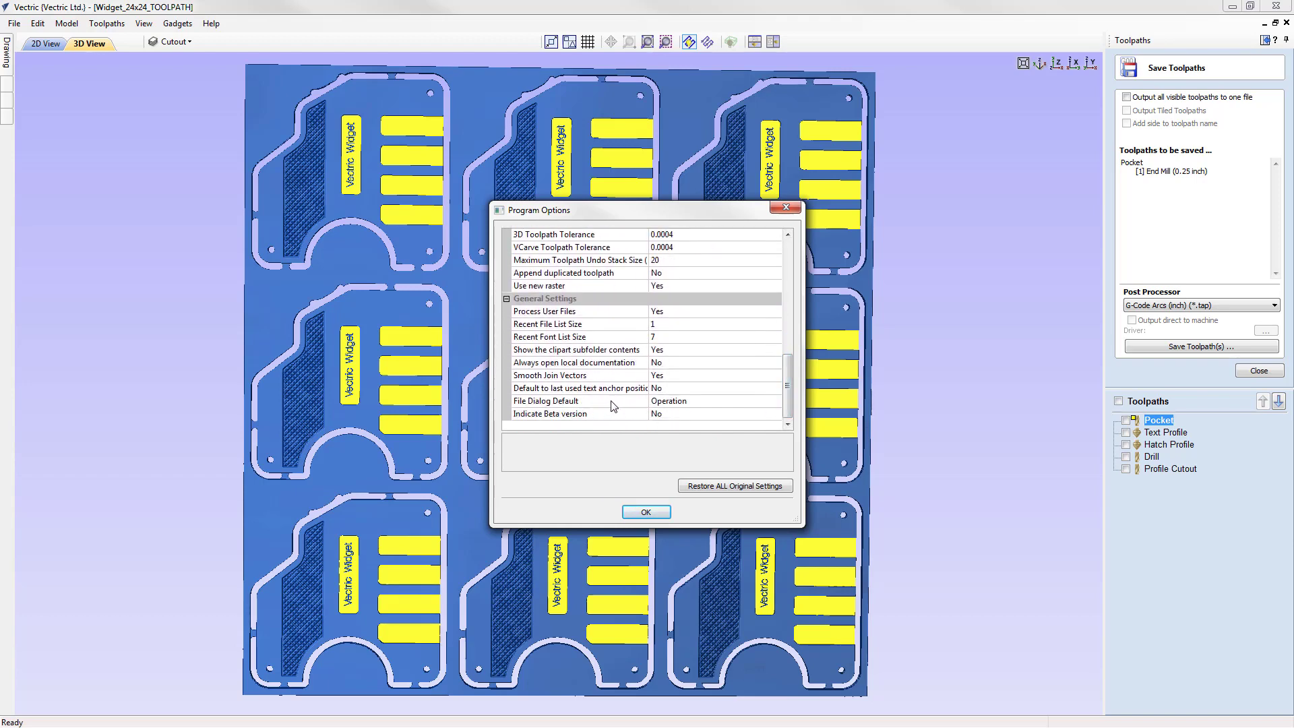
click(668, 403)
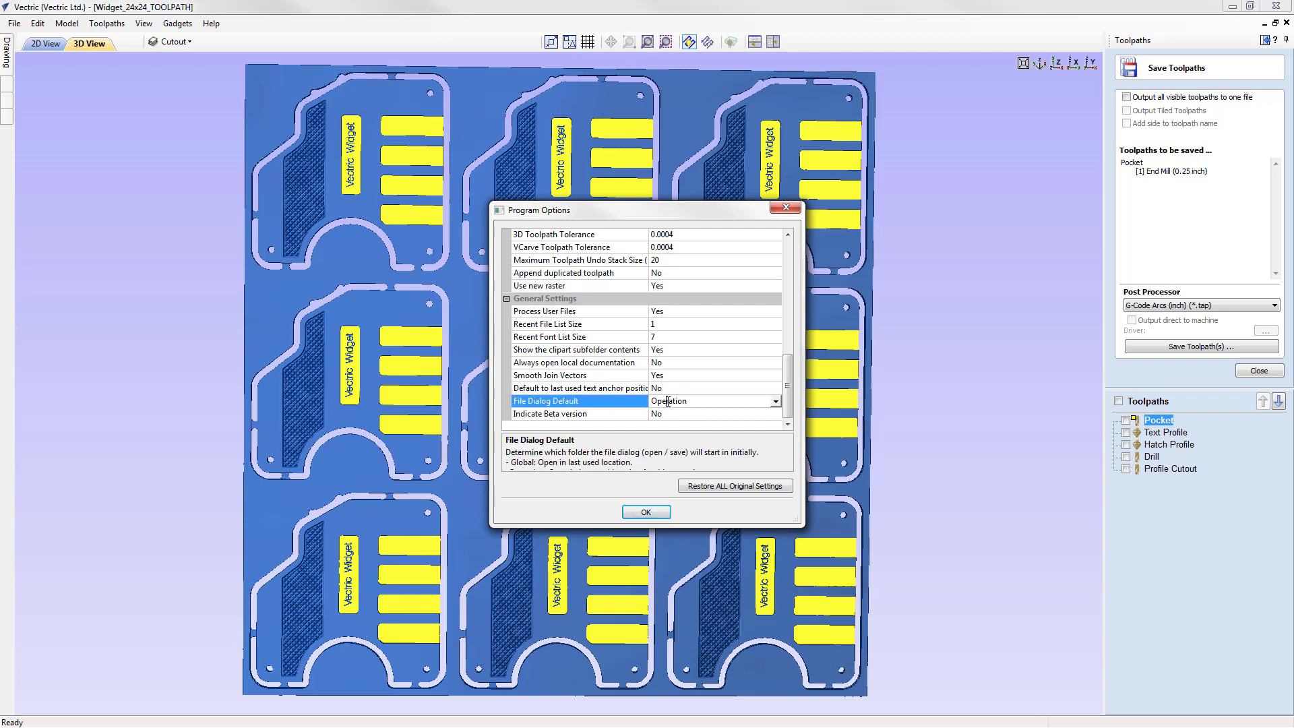
click(775, 401)
click(693, 415)
Switch File Dialog Default to Operation, and to Job after that
click(776, 401)
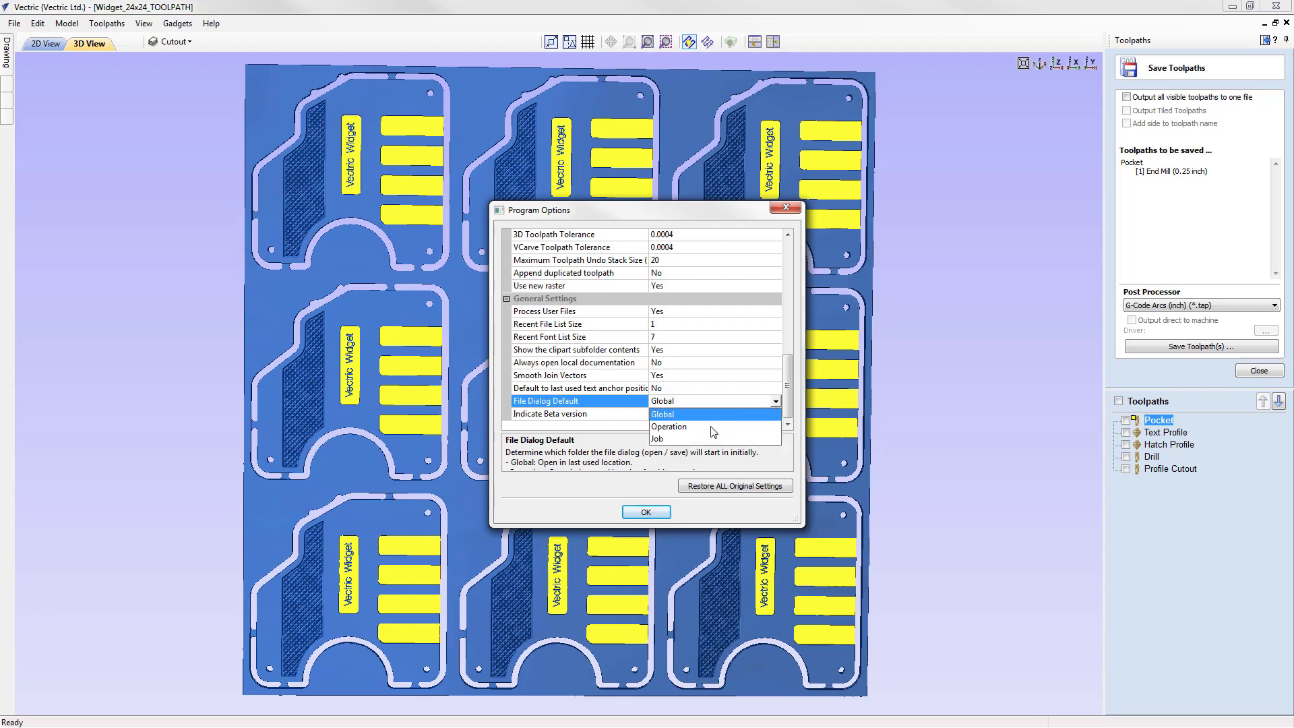
click(713, 432)
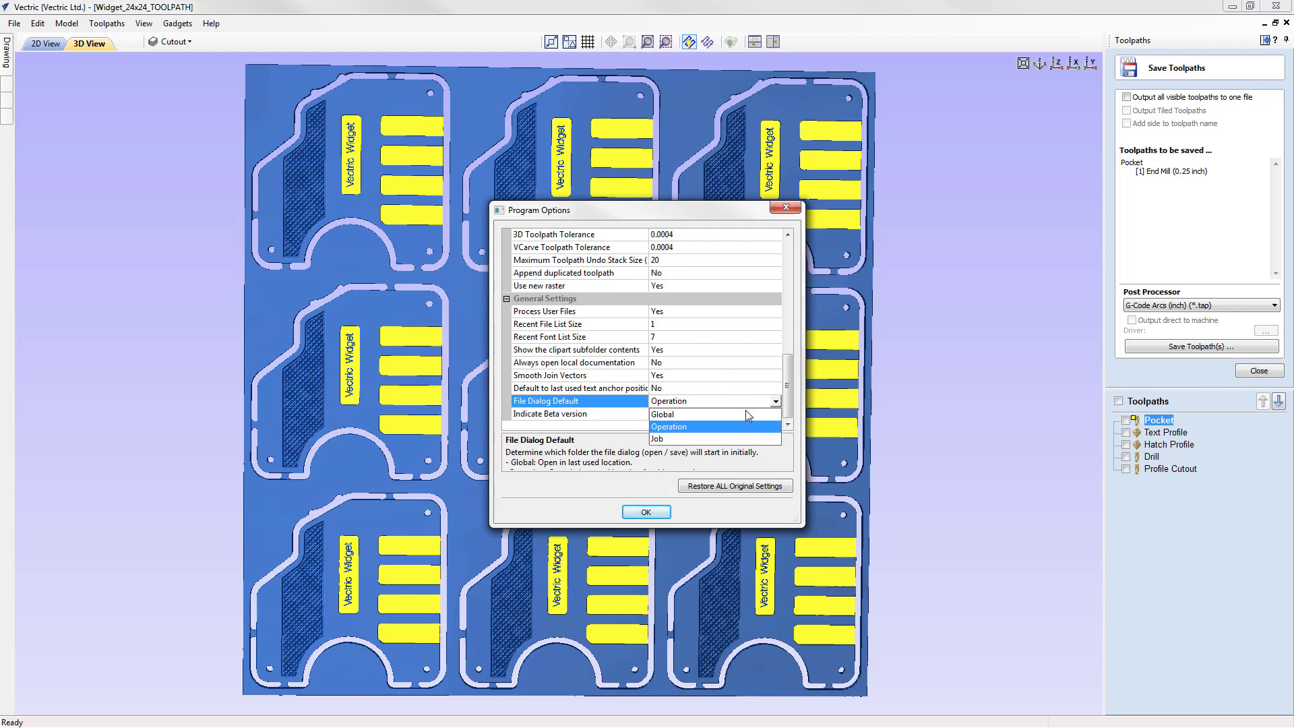
click(729, 439)
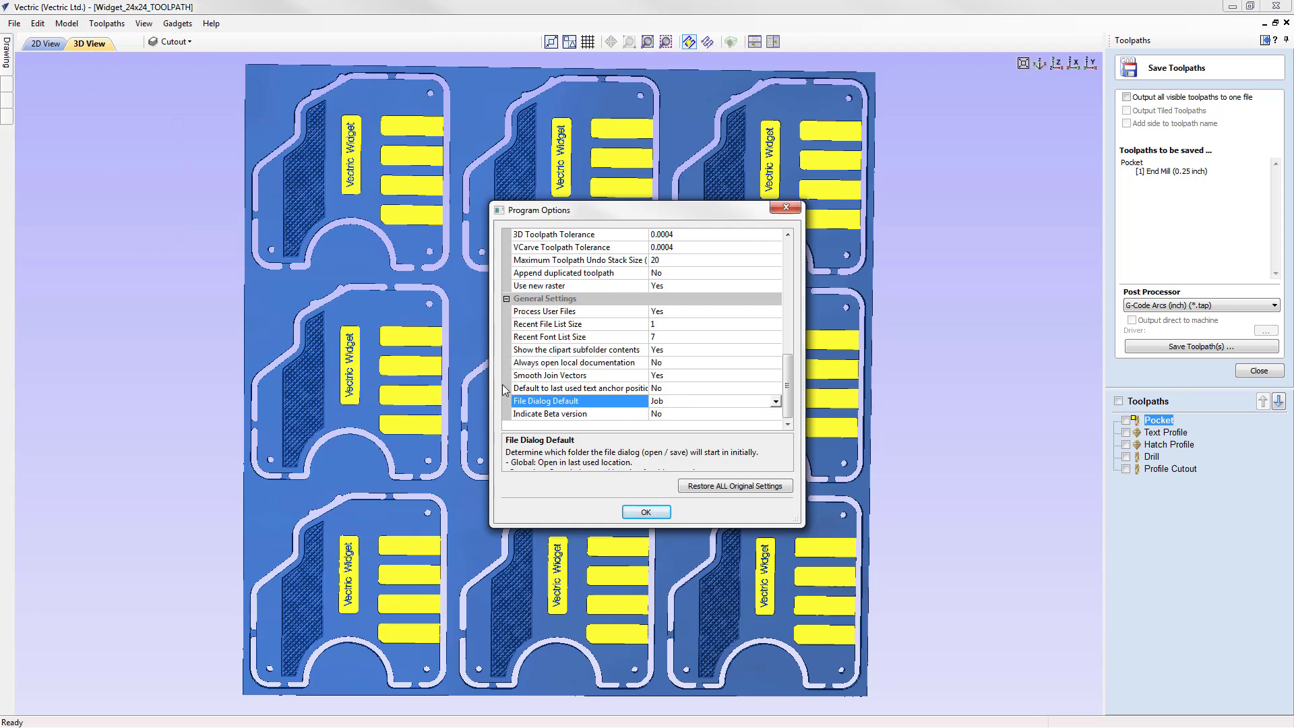
Set File Dialog Default to Operation and accept the program options
click(776, 401)
click(697, 427)
click(645, 513)
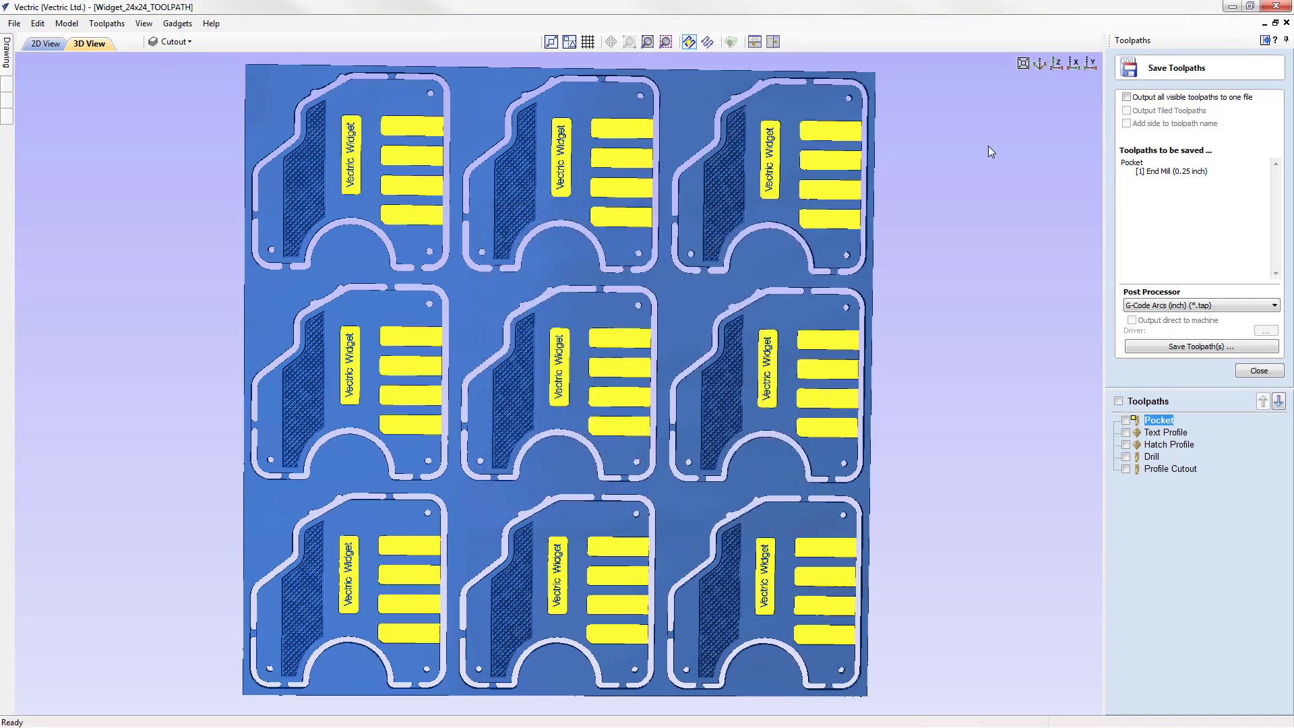
Enable output of all visible toolpaths to one file and make Text Profile, Hatch Profile, Drill and Profile Cutout visible
click(1057, 64)
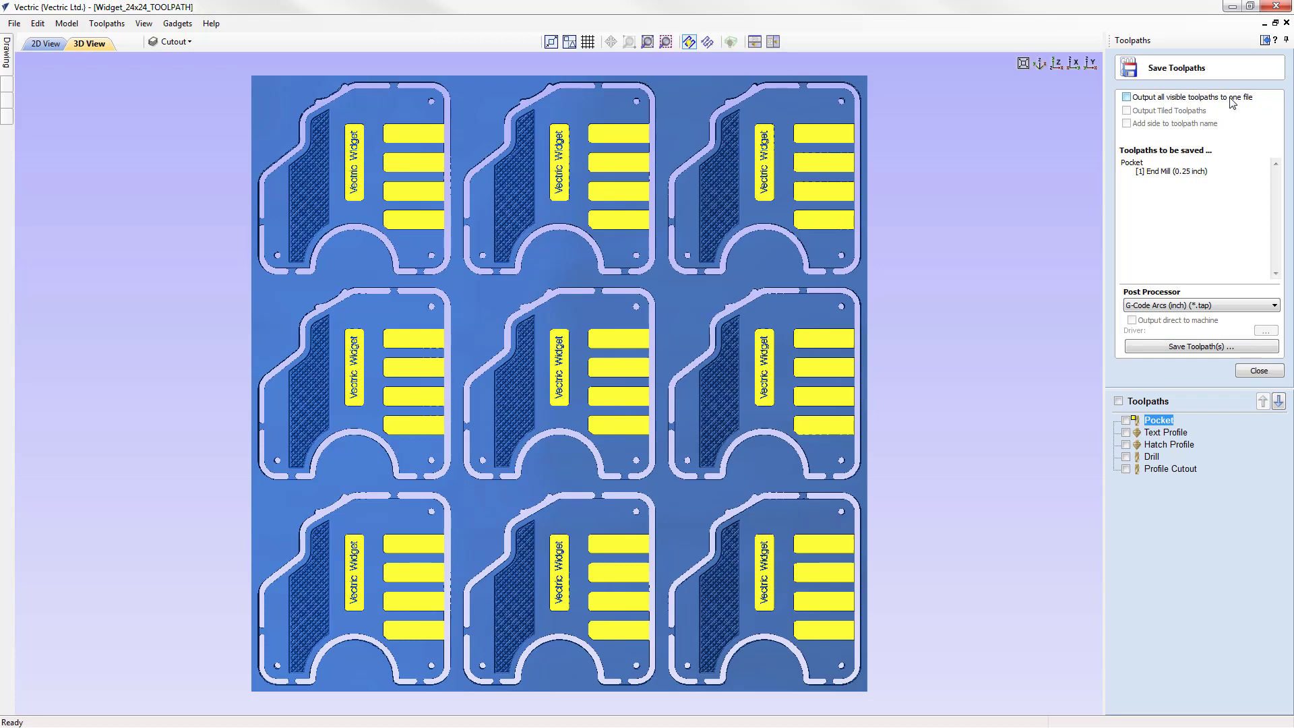
click(1127, 97)
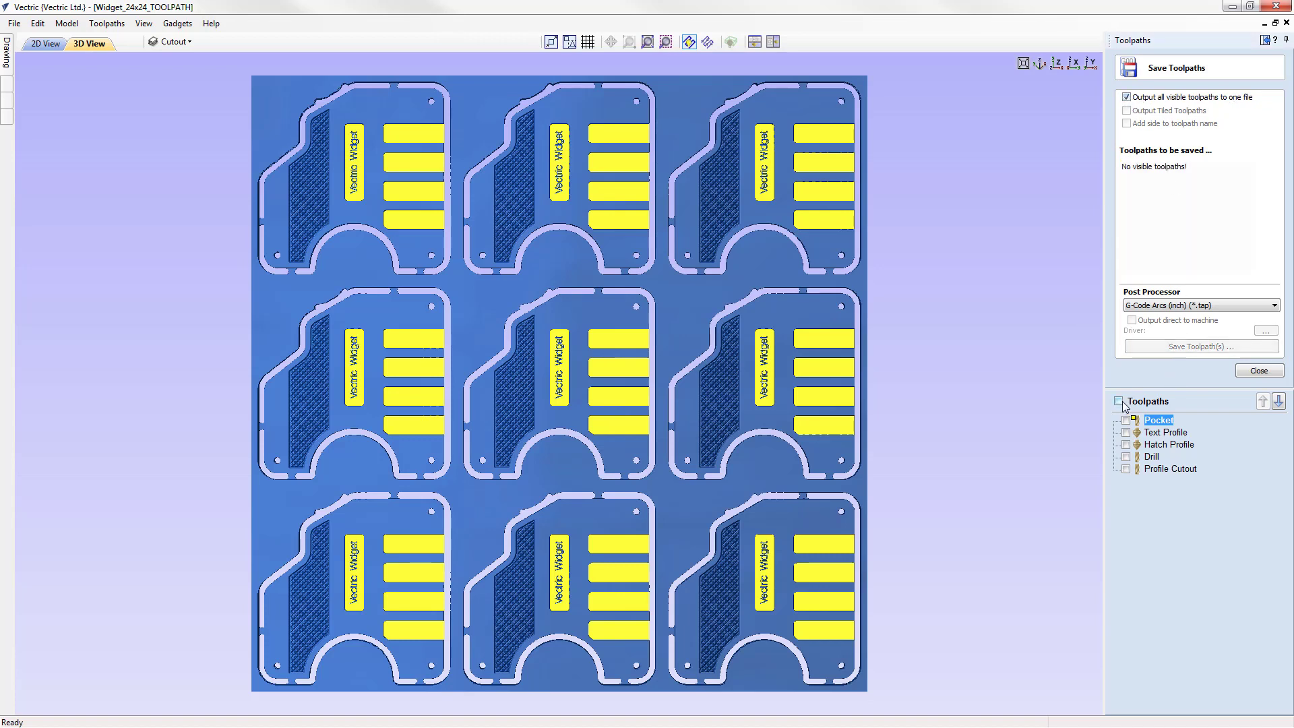
click(1126, 432)
click(1126, 445)
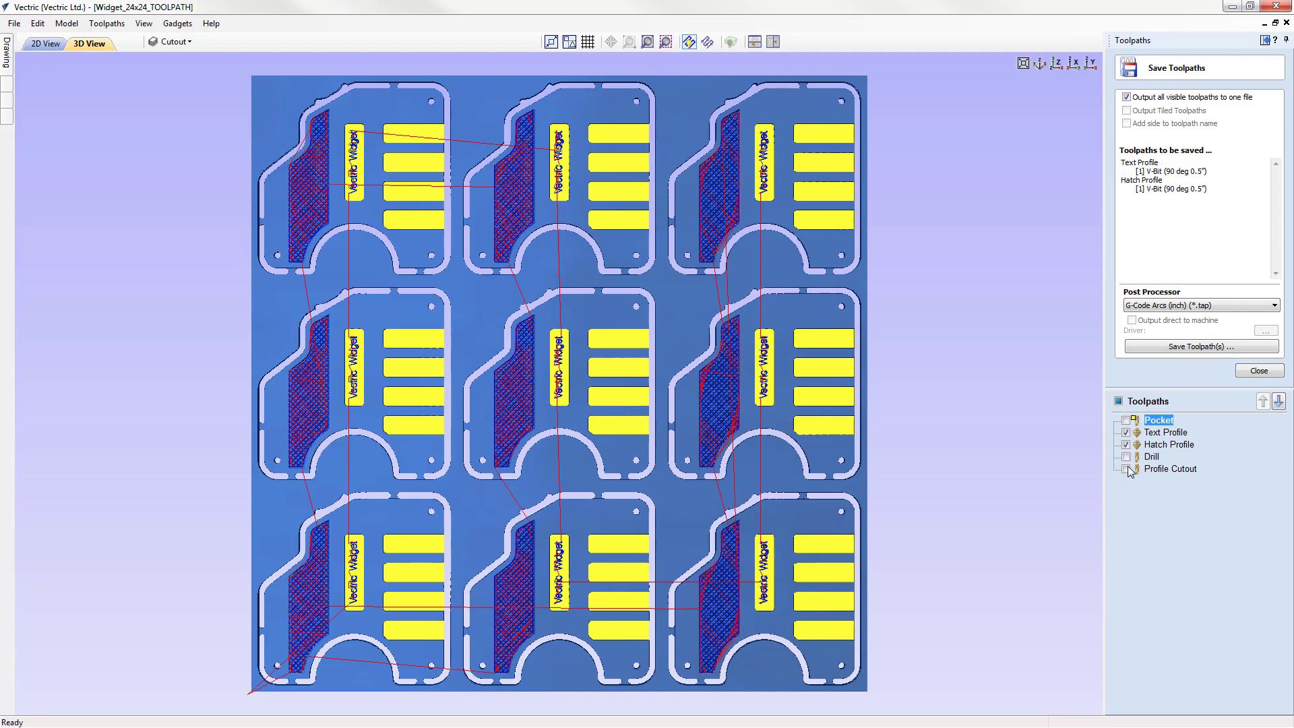
click(1126, 469)
click(1126, 456)
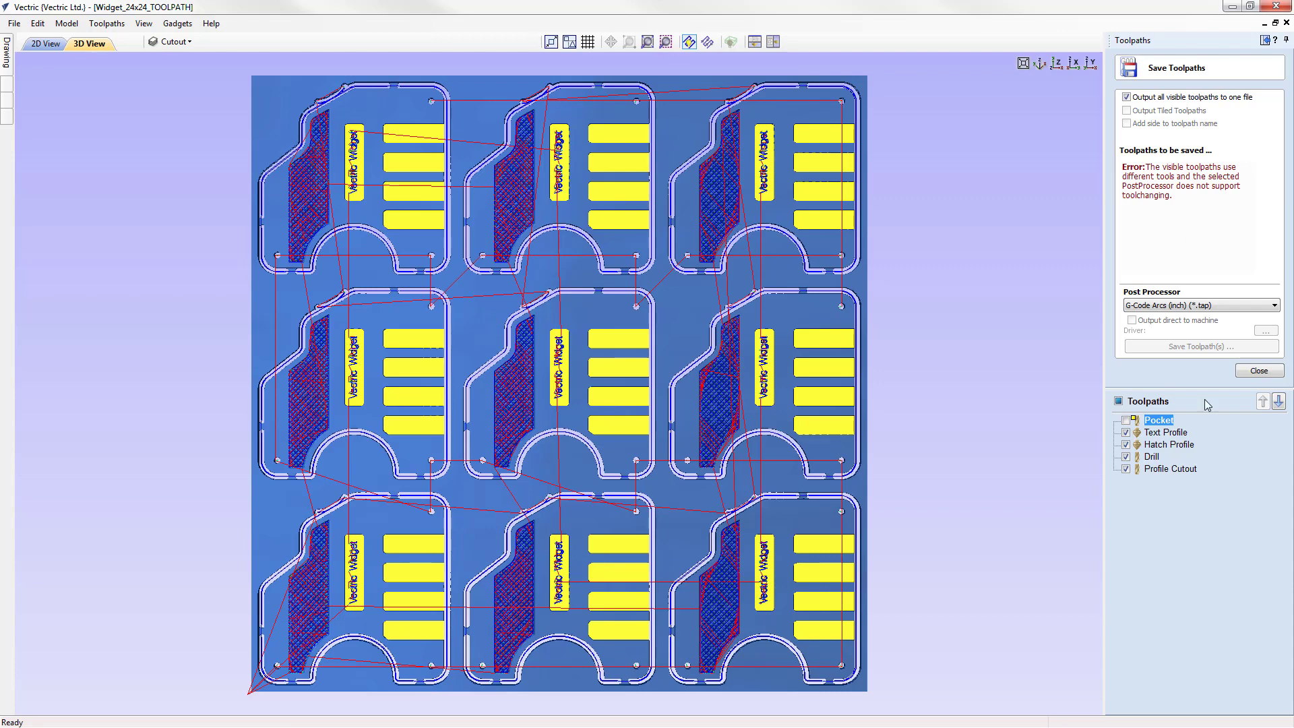
Hide the Drill and Profile Cutout toolpaths and save Text Profile and Hatch Profile together as Text Profile.tap
click(1125, 457)
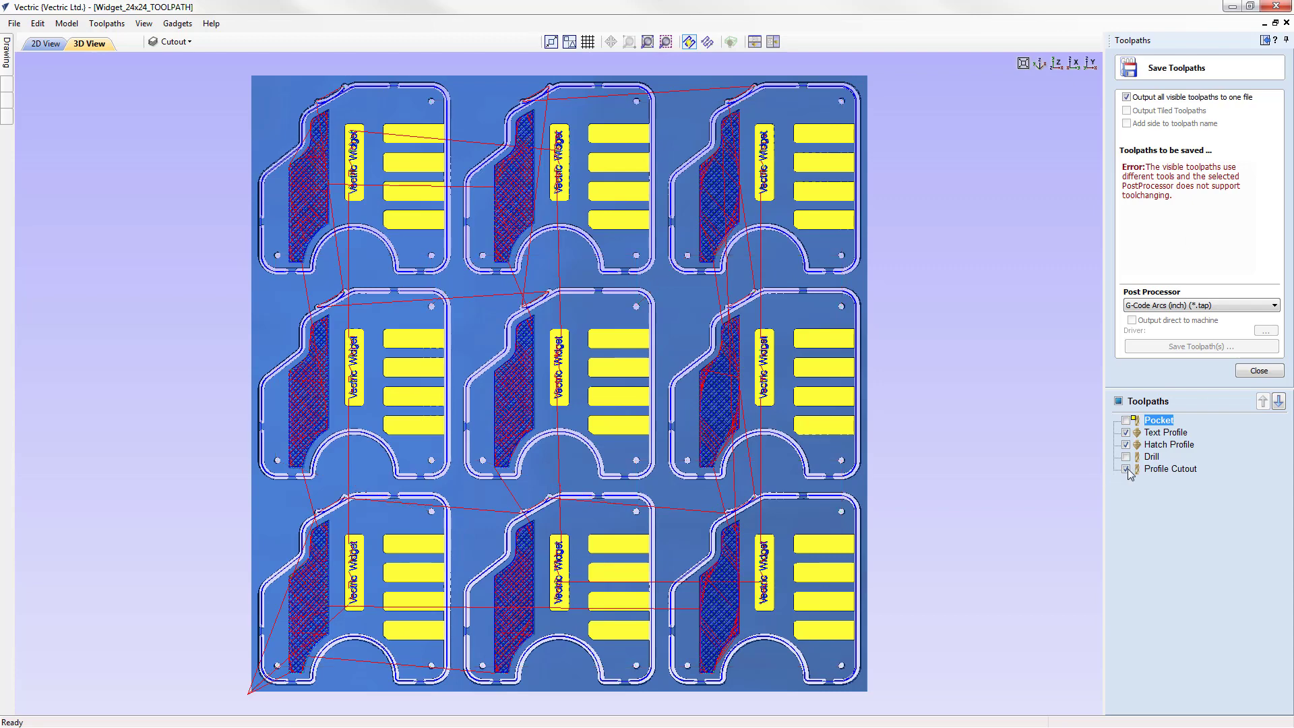
click(1125, 469)
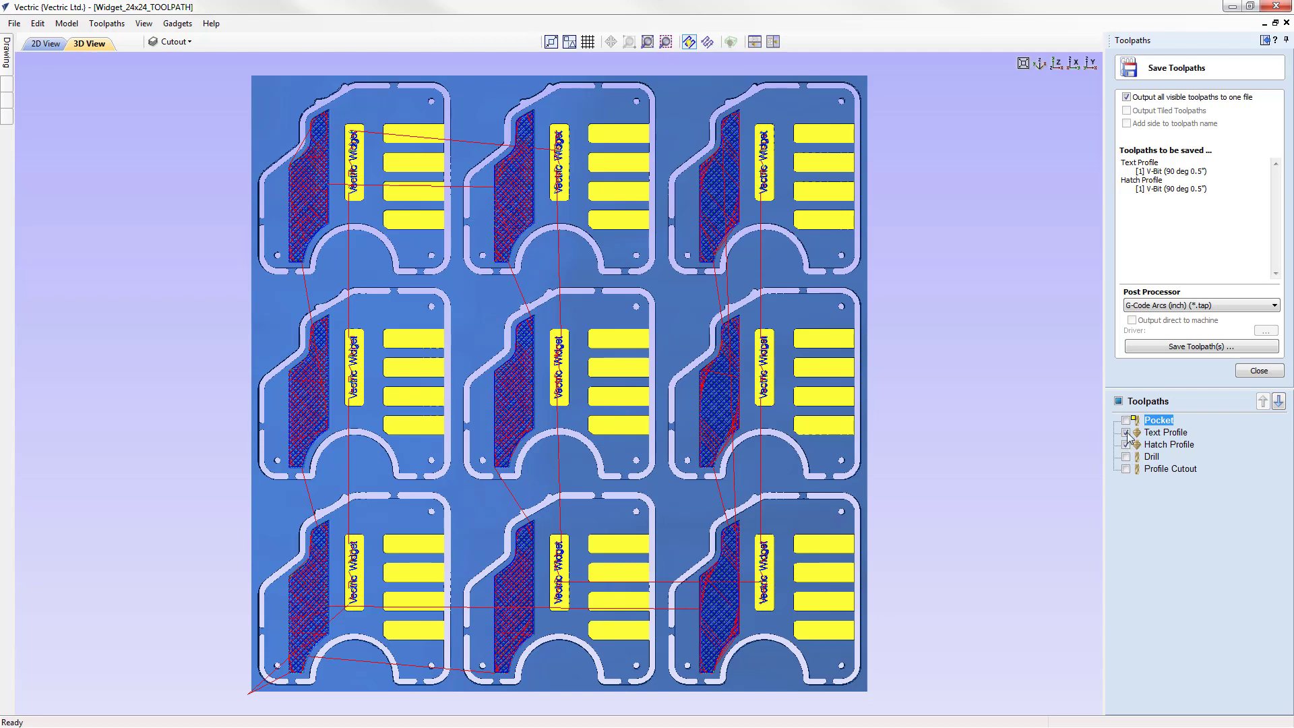
click(1185, 347)
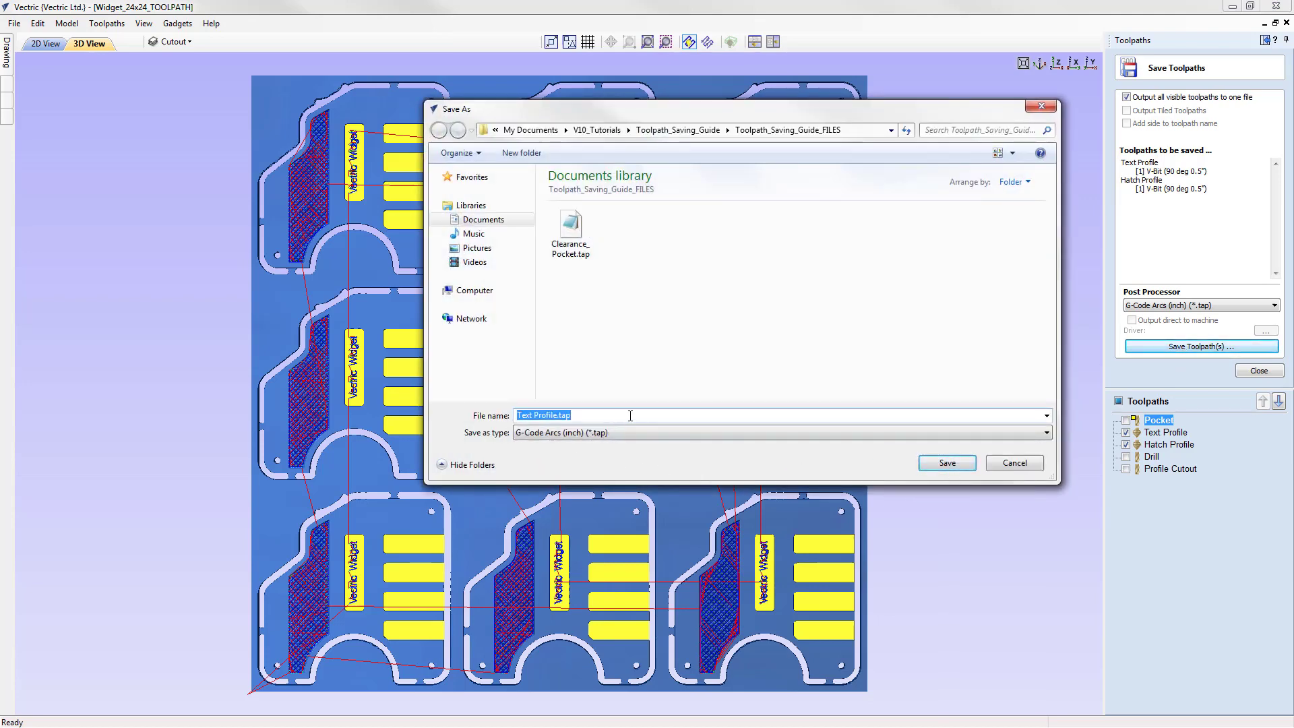
click(945, 463)
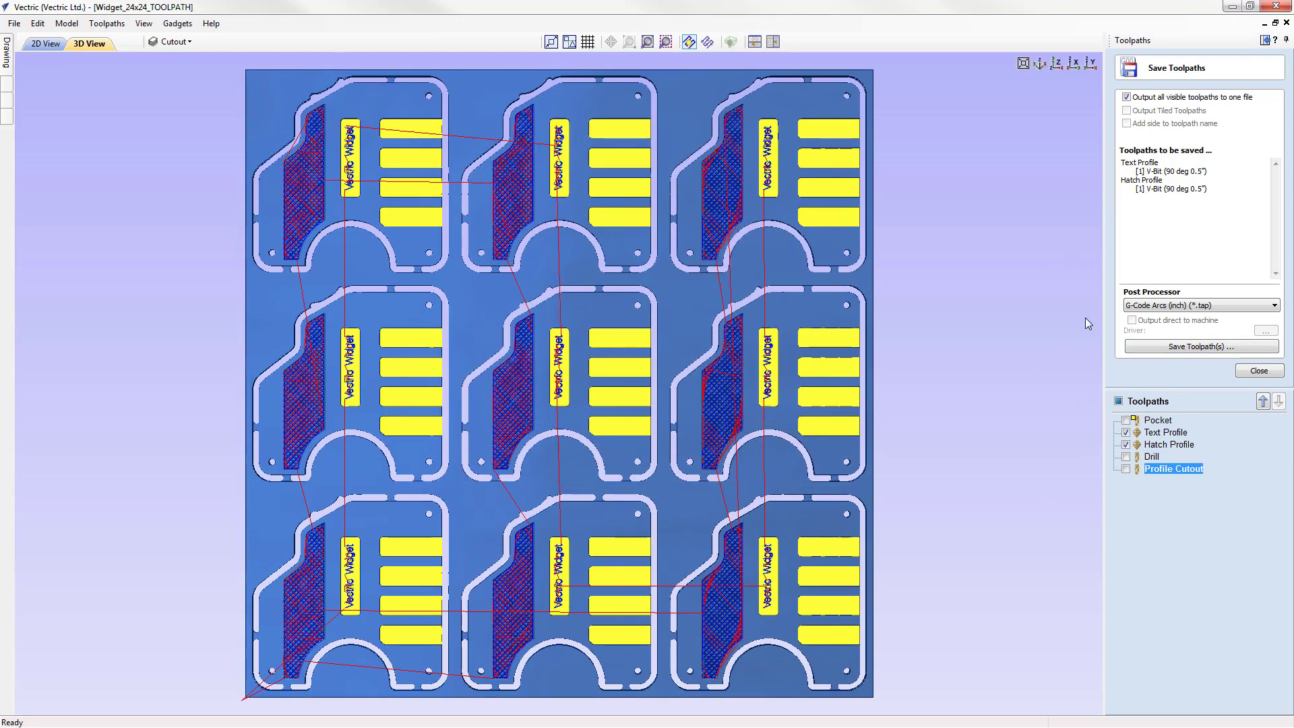
Choose the G Code ATC (inch) (*.tap) post processor and make the Drill and Profile Cutout toolpaths visible
click(1176, 311)
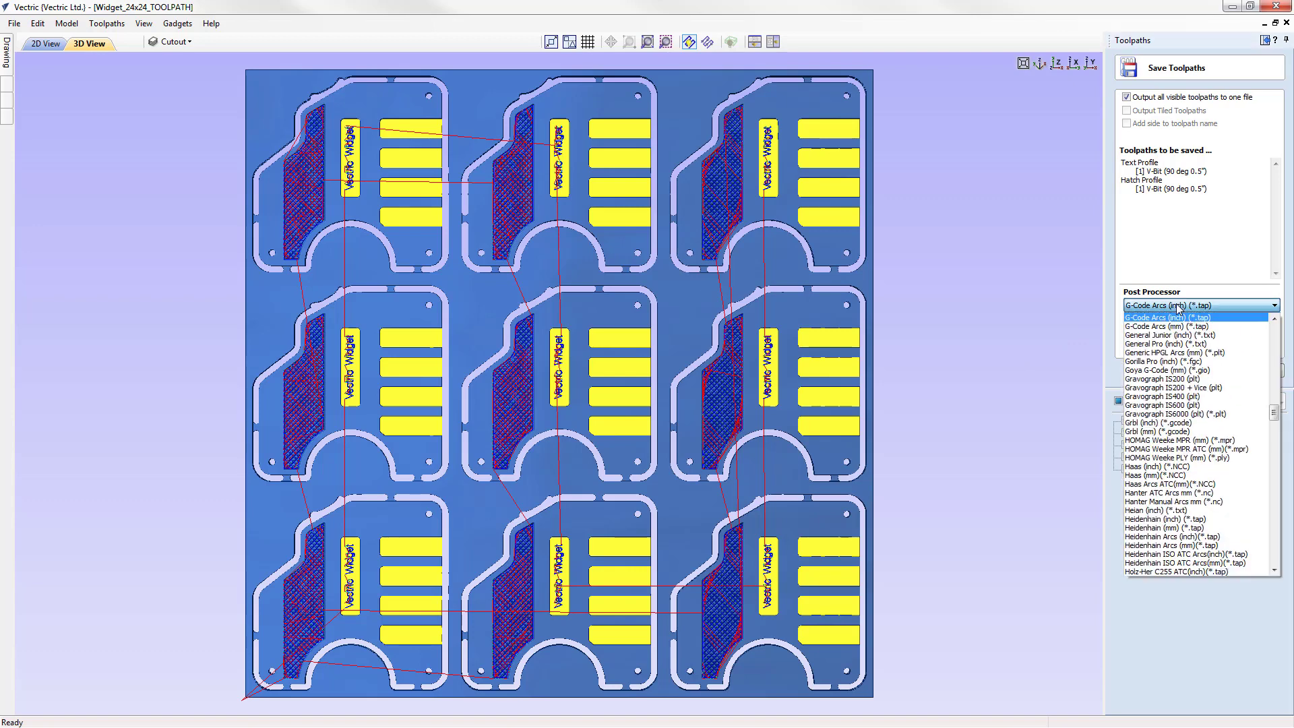
click(1178, 351)
scroll(1178, 352, up, 2)
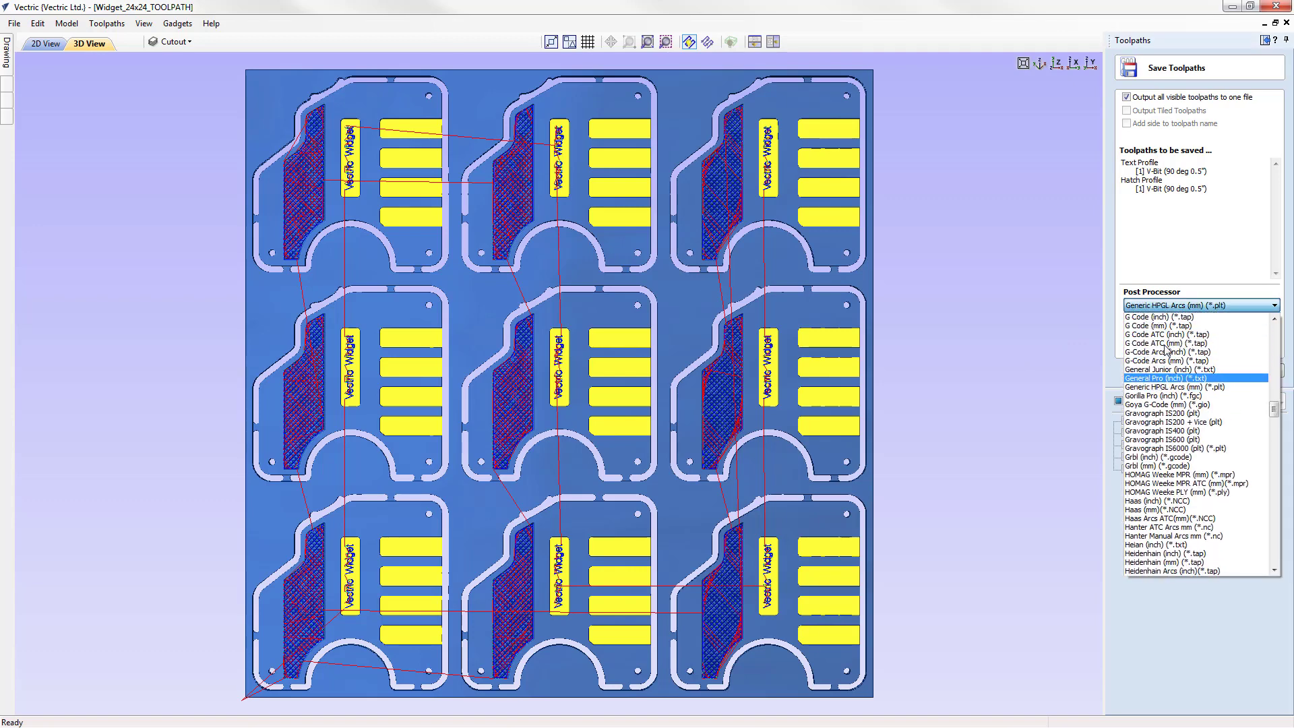
click(1174, 355)
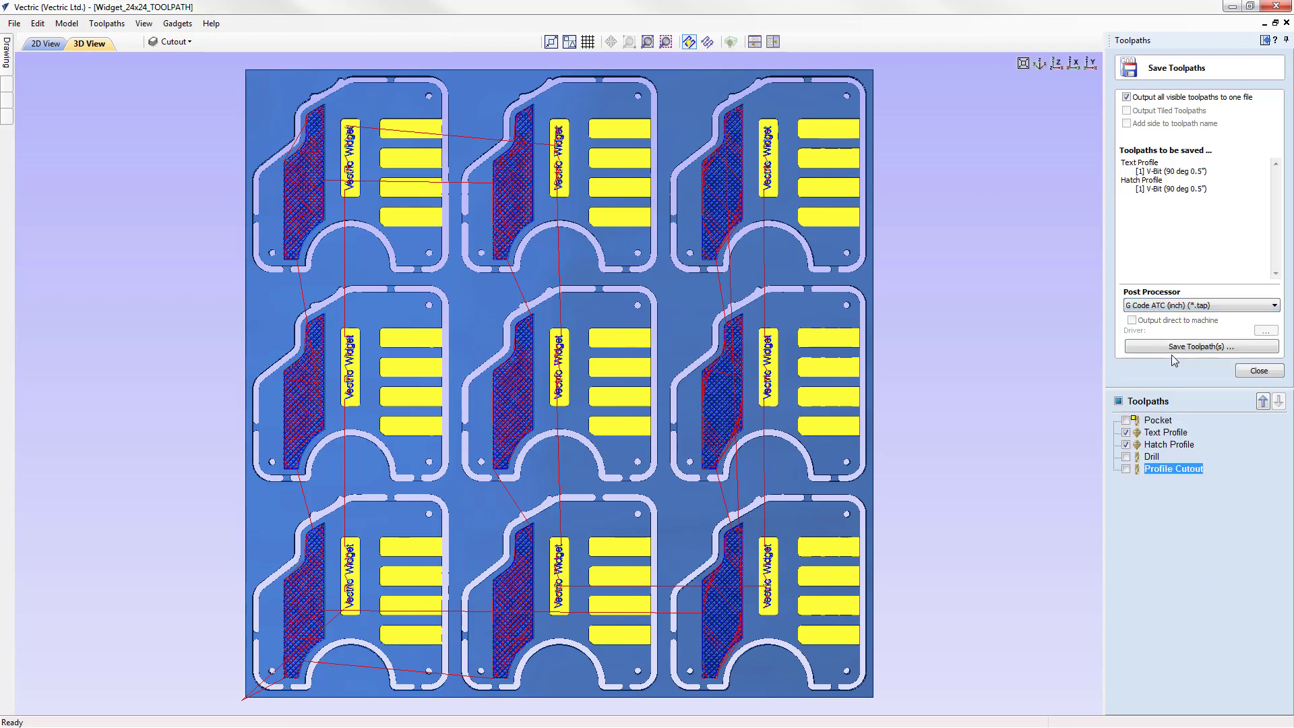
click(1126, 457)
click(1126, 469)
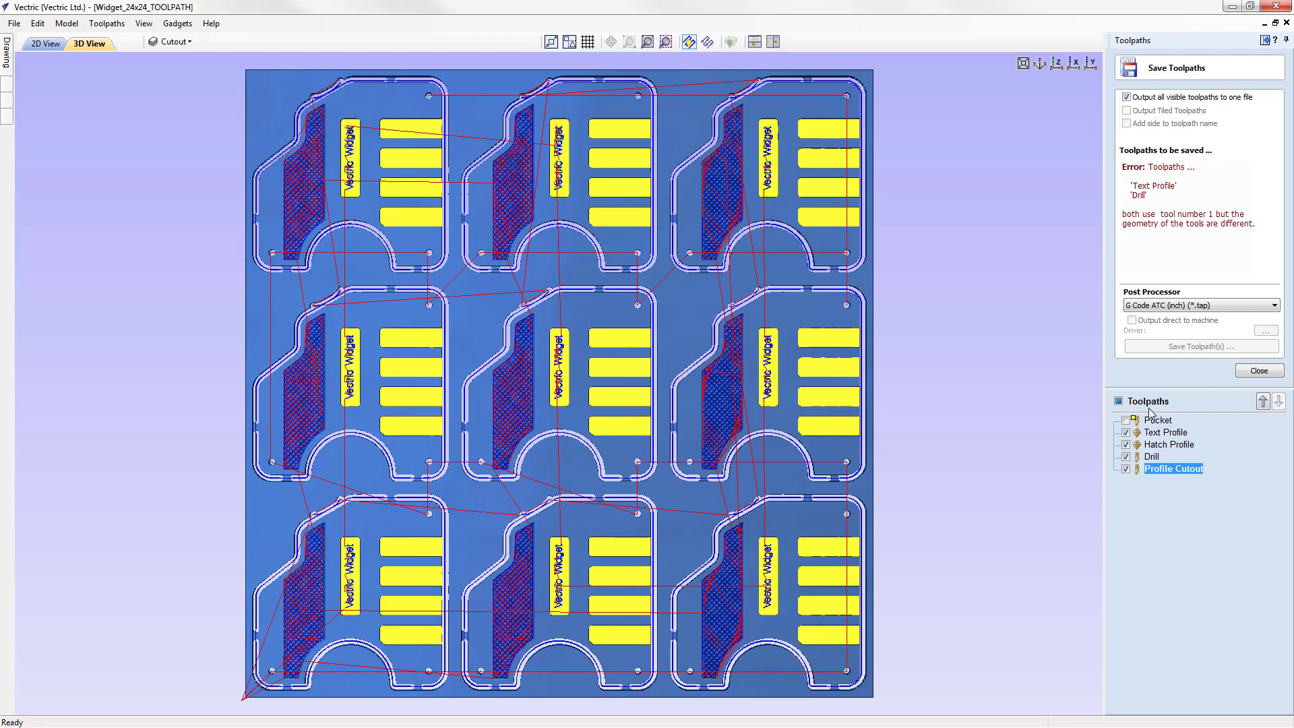
Set the tool number of the Drill toolpath's 0.25 inch end mill to 2 and recalculate the toolpath
click(1153, 458)
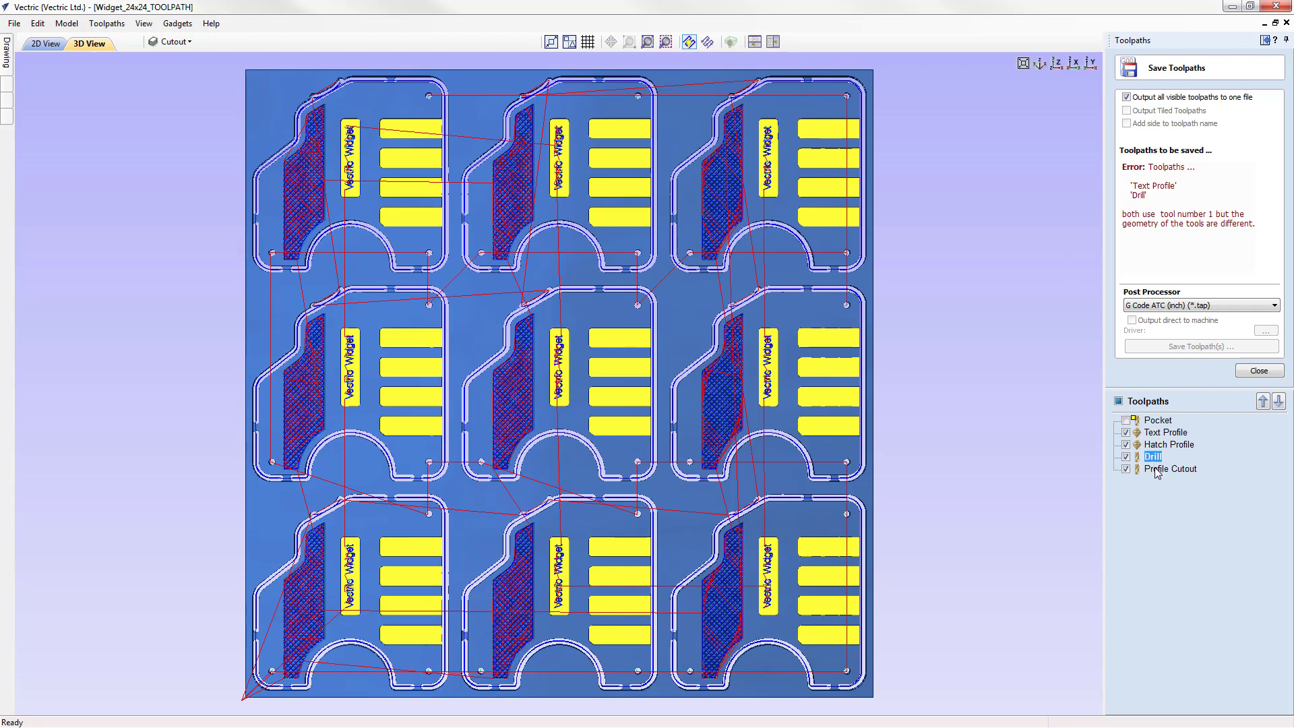
click(1260, 370)
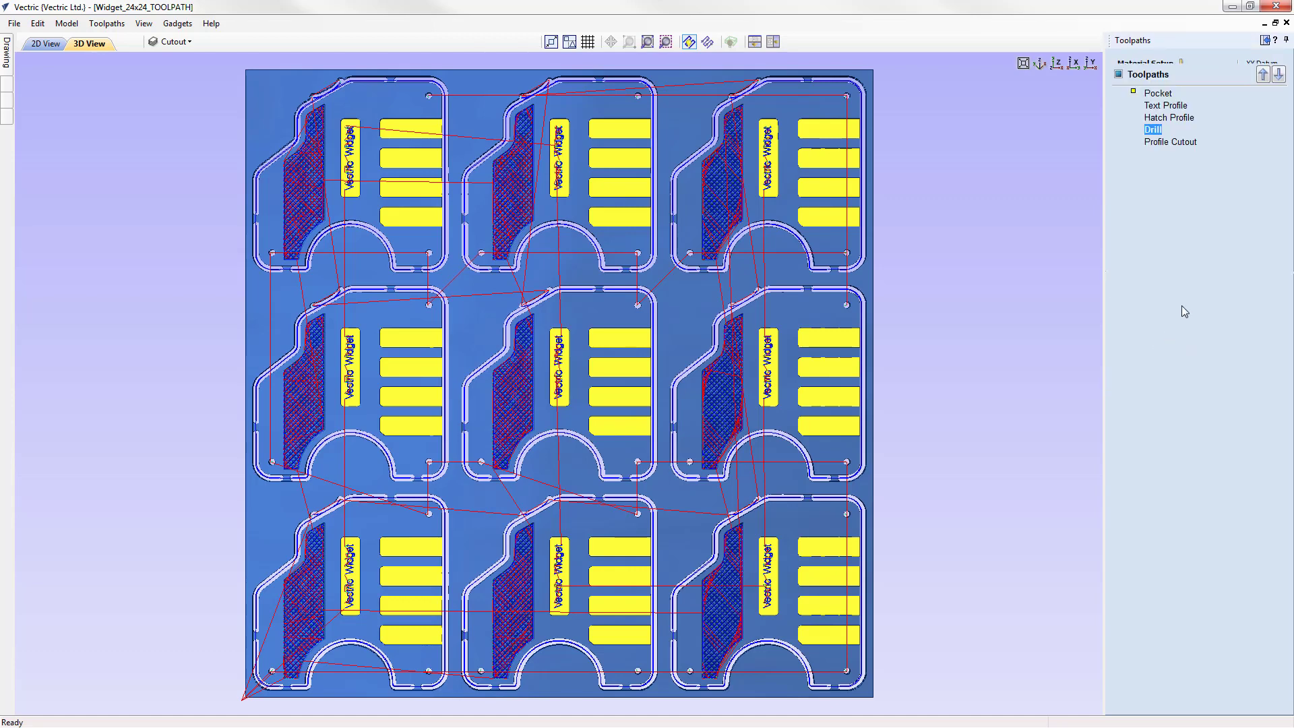
click(1258, 157)
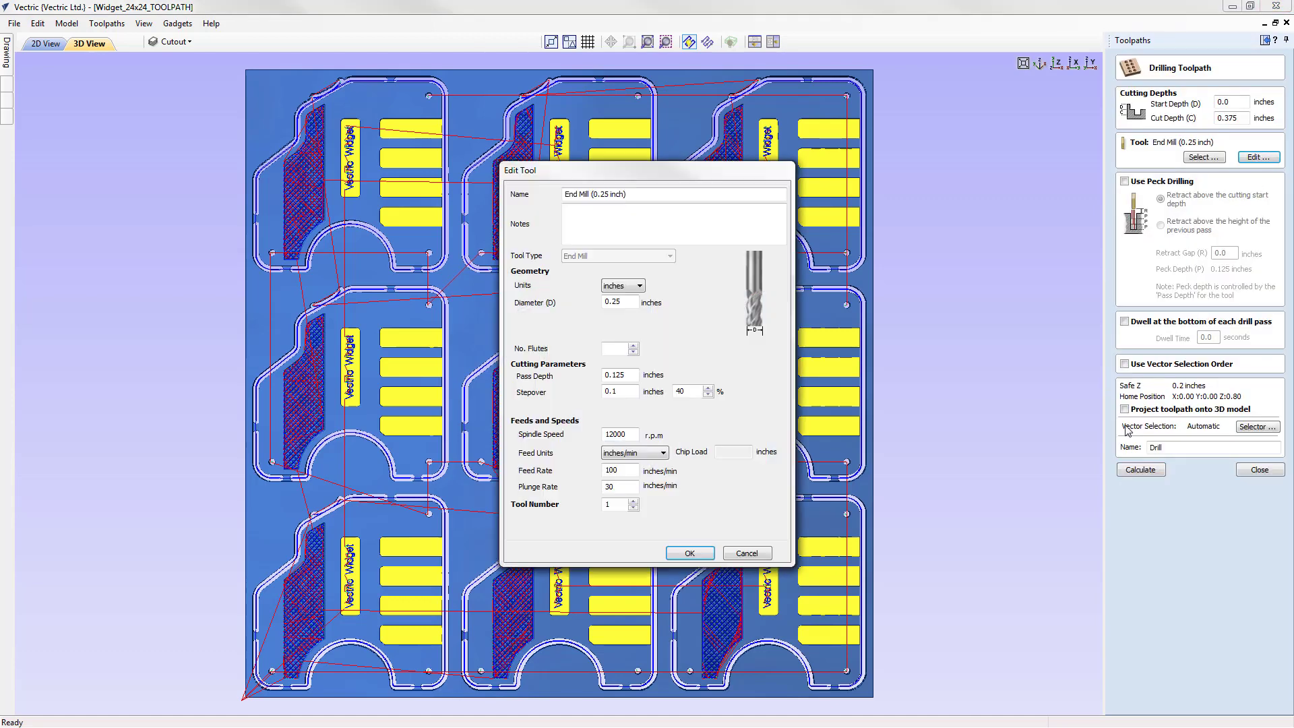
click(633, 501)
click(690, 554)
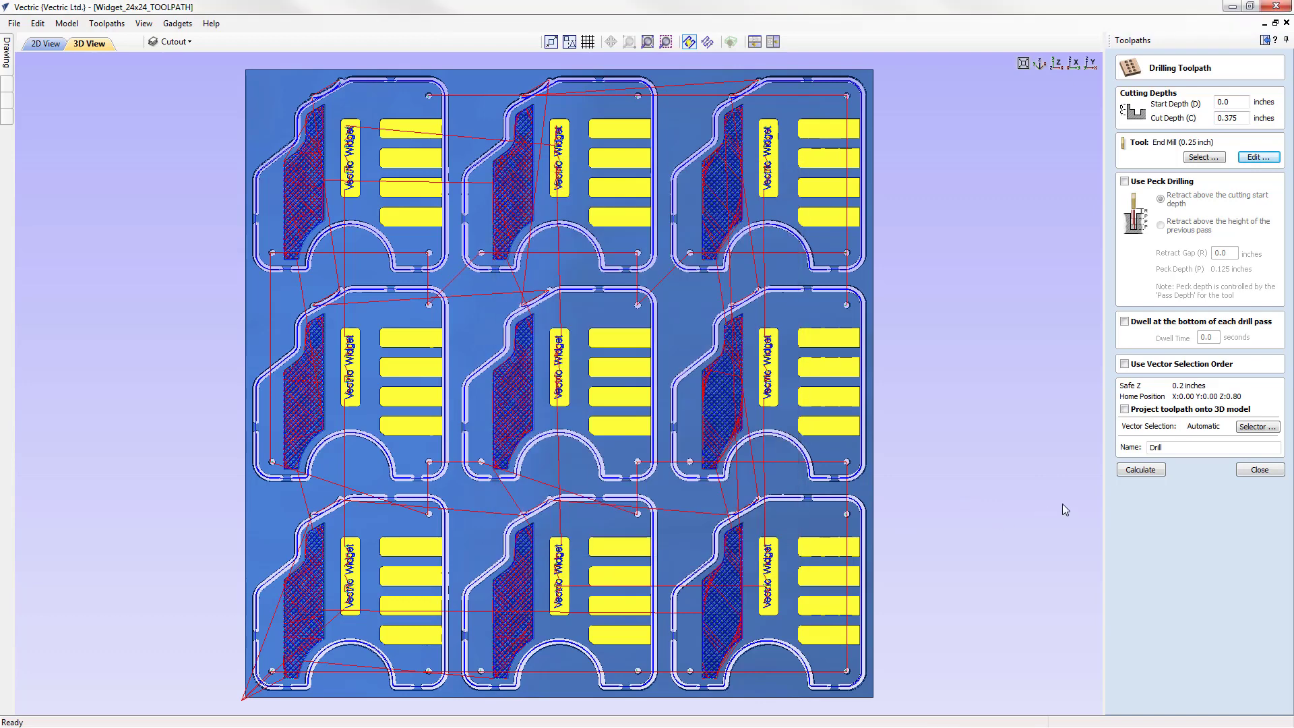
click(1134, 473)
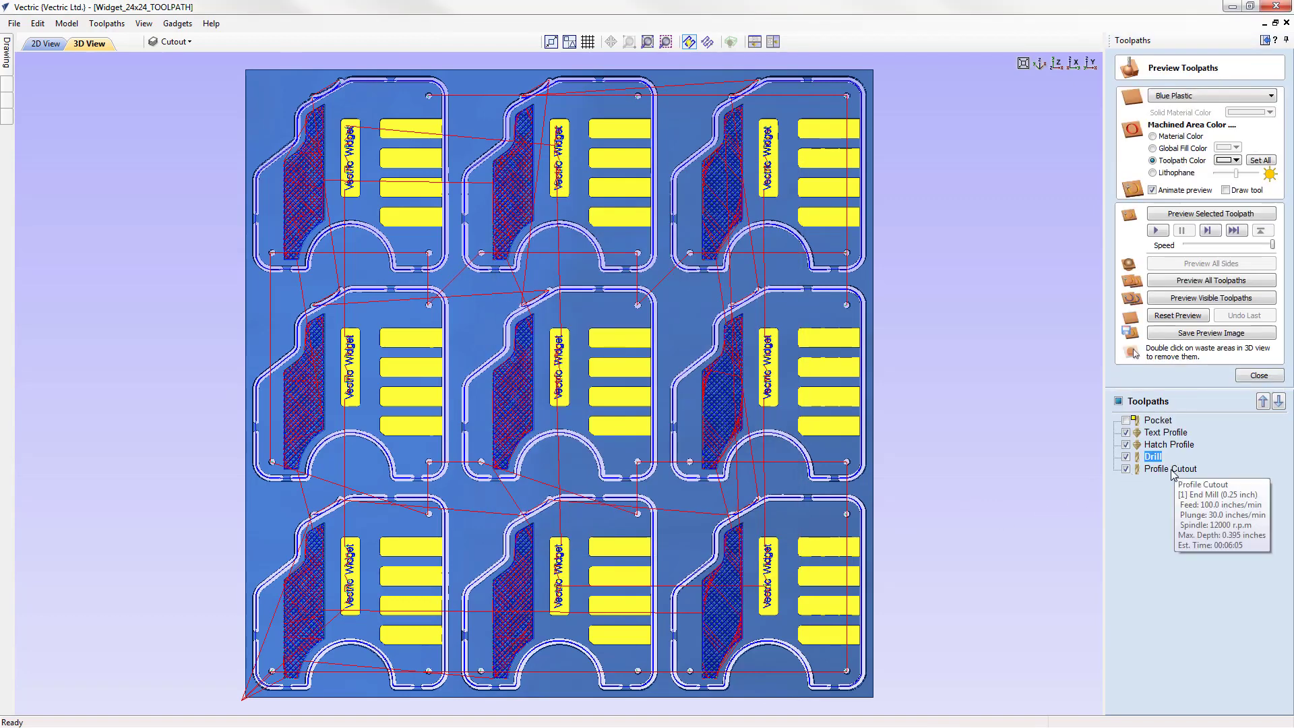
Set the Profile Cutout toolpath's end mill to tool number 2 and recalculate, allowing the cut through the material
double_click(1163, 621)
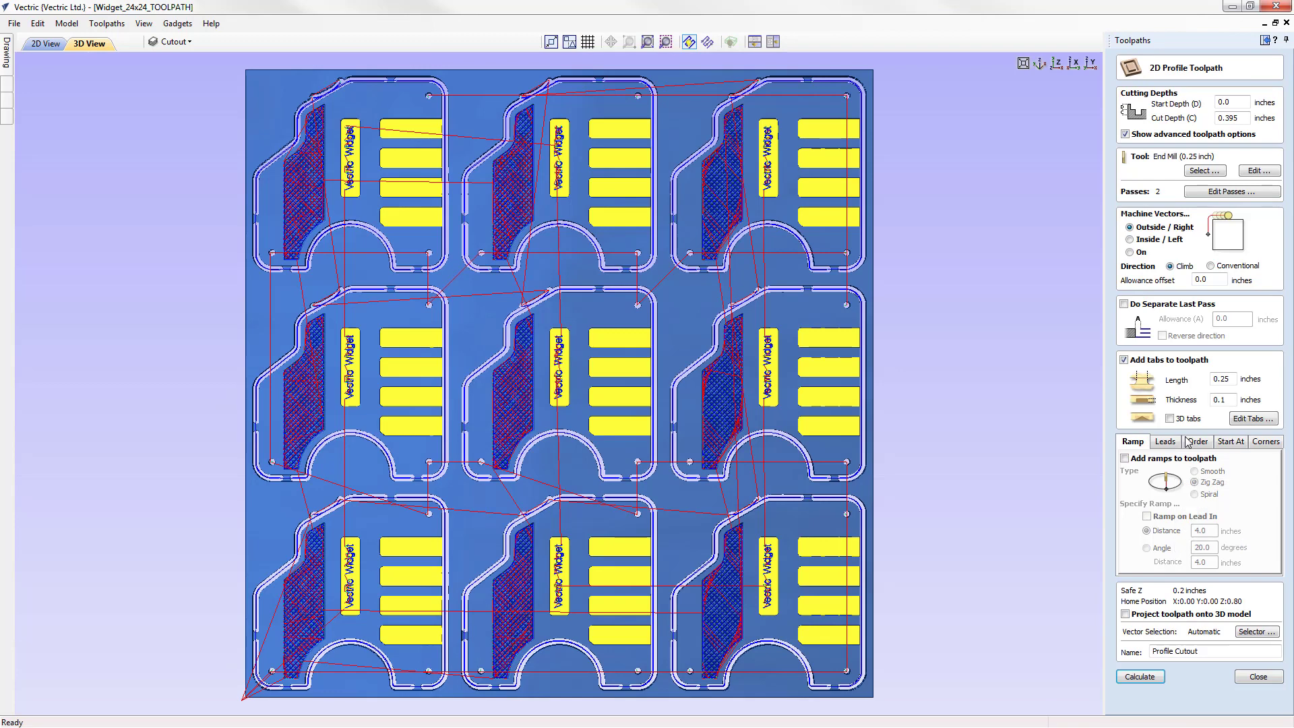
click(1260, 172)
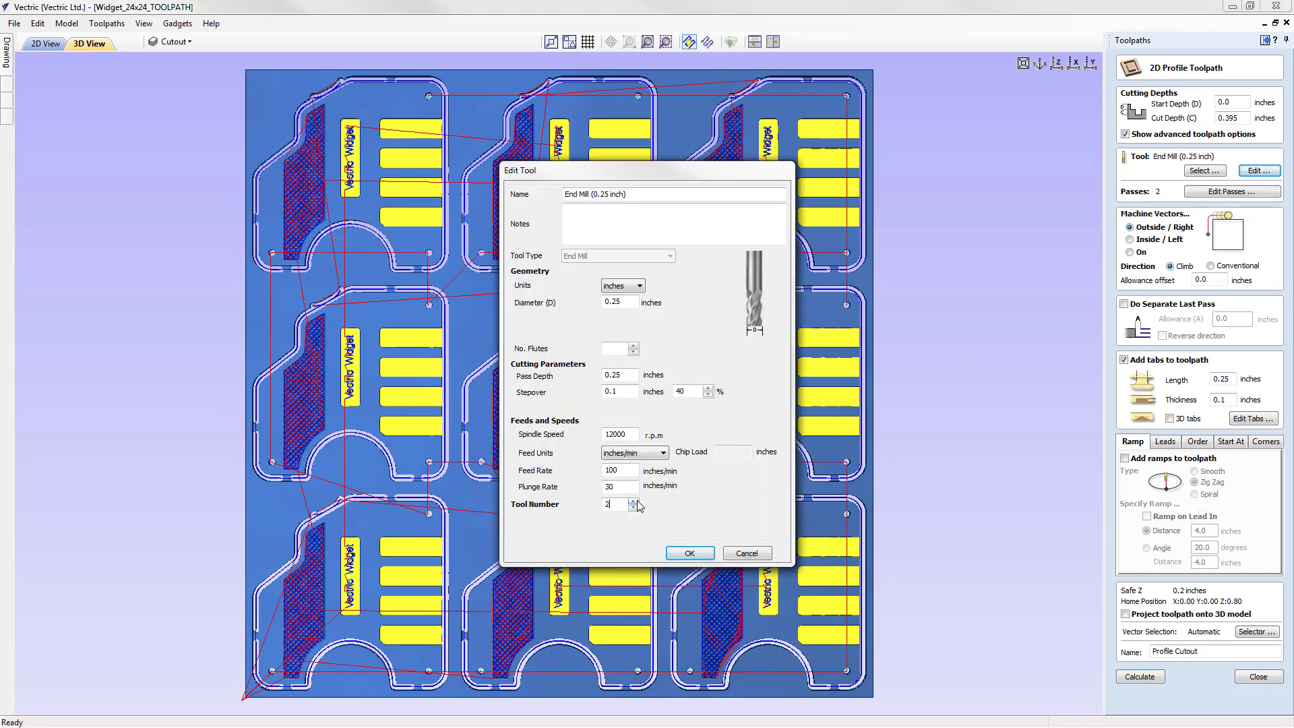
click(689, 553)
click(1141, 677)
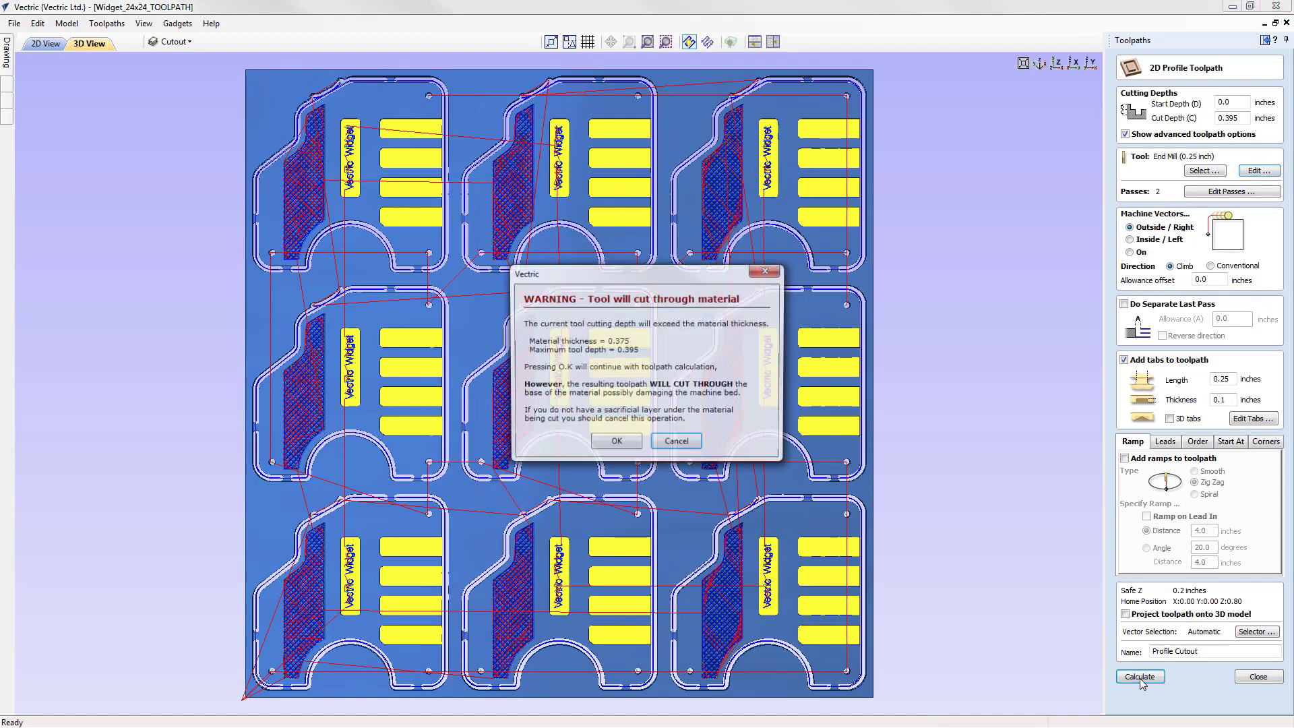
click(616, 445)
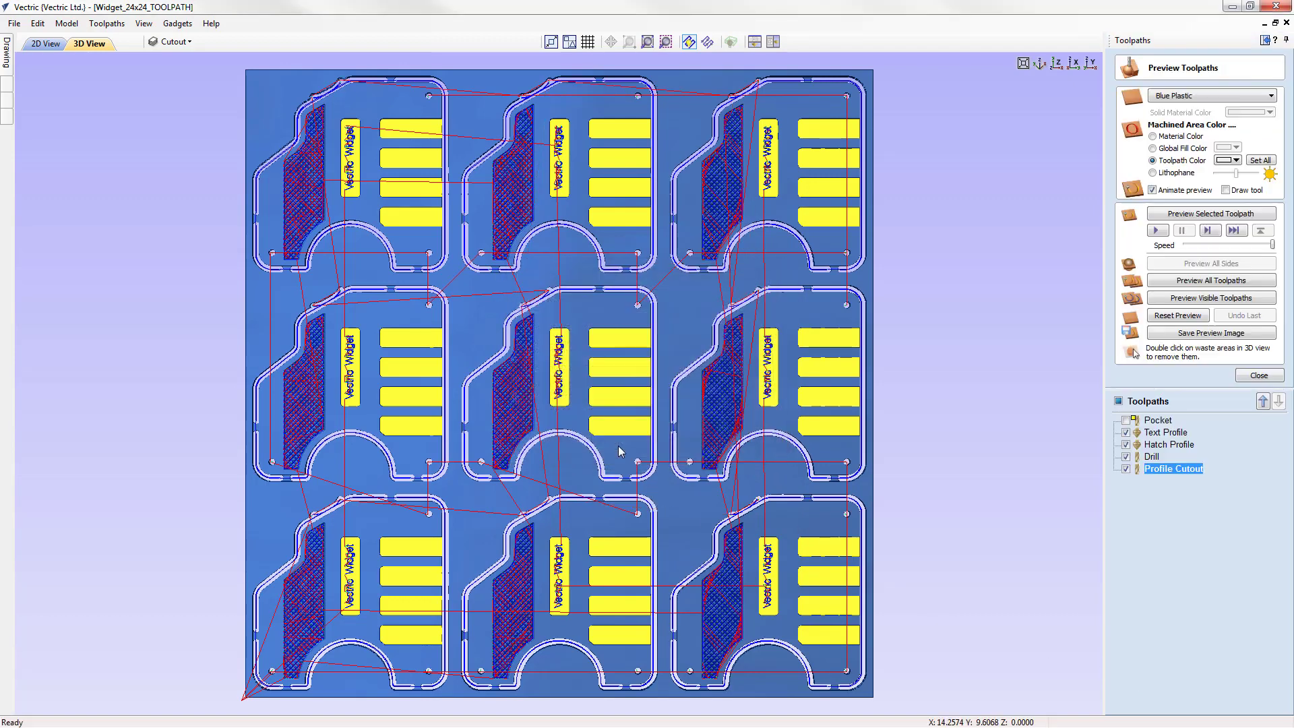
click(1280, 374)
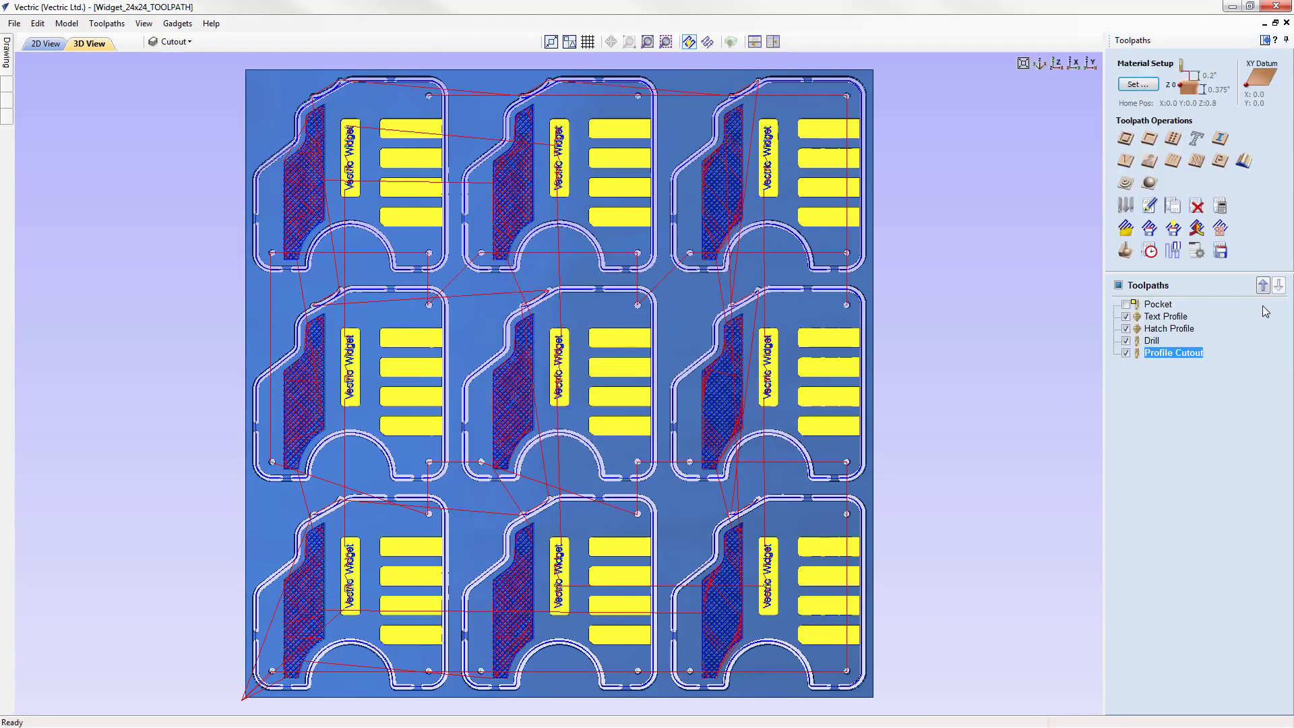
Return to saving toolpaths and set the post processor to G Code ATC (inch) (*.tap)
click(1220, 254)
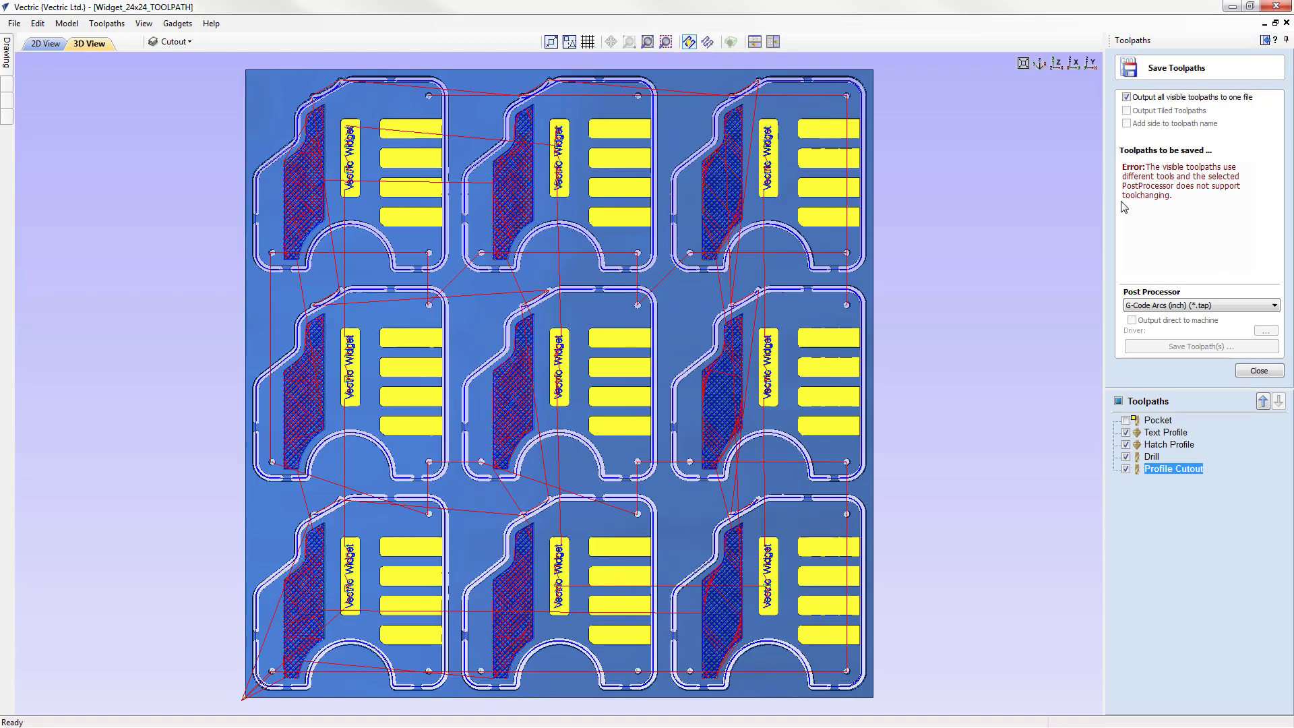
click(1173, 311)
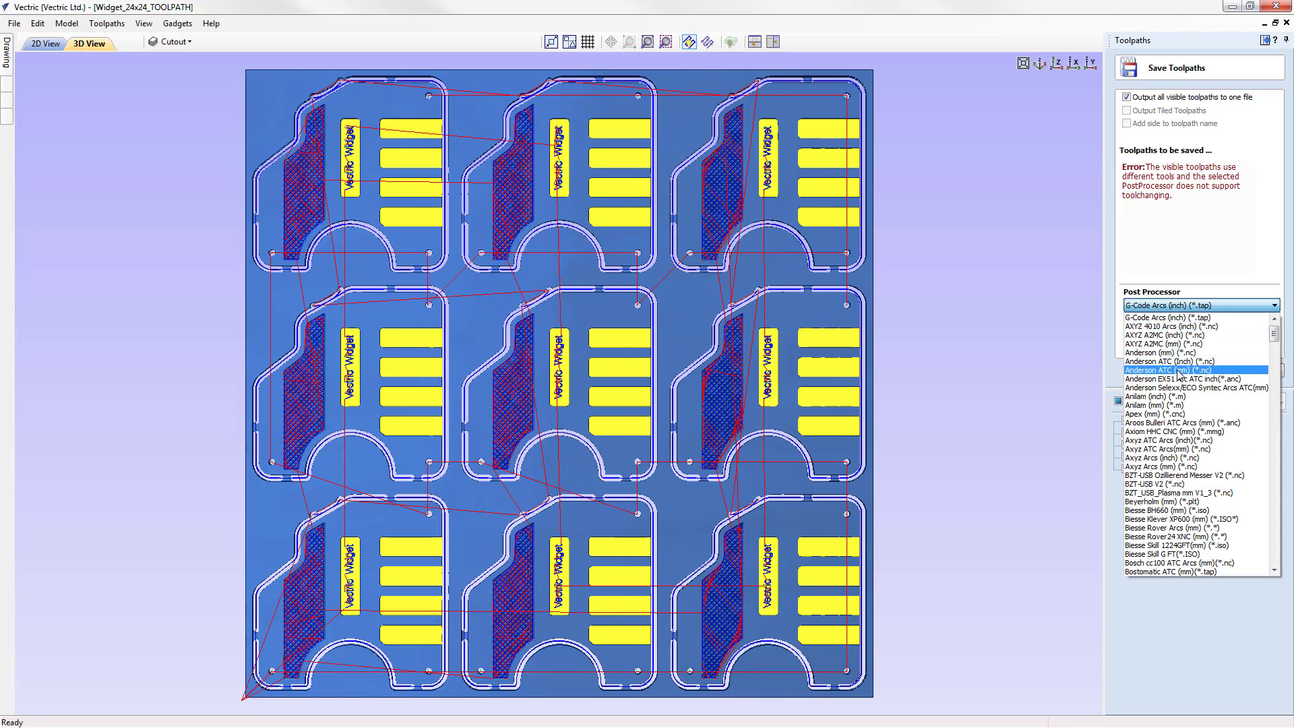
key(g)
scroll(1178, 438, down, 1)
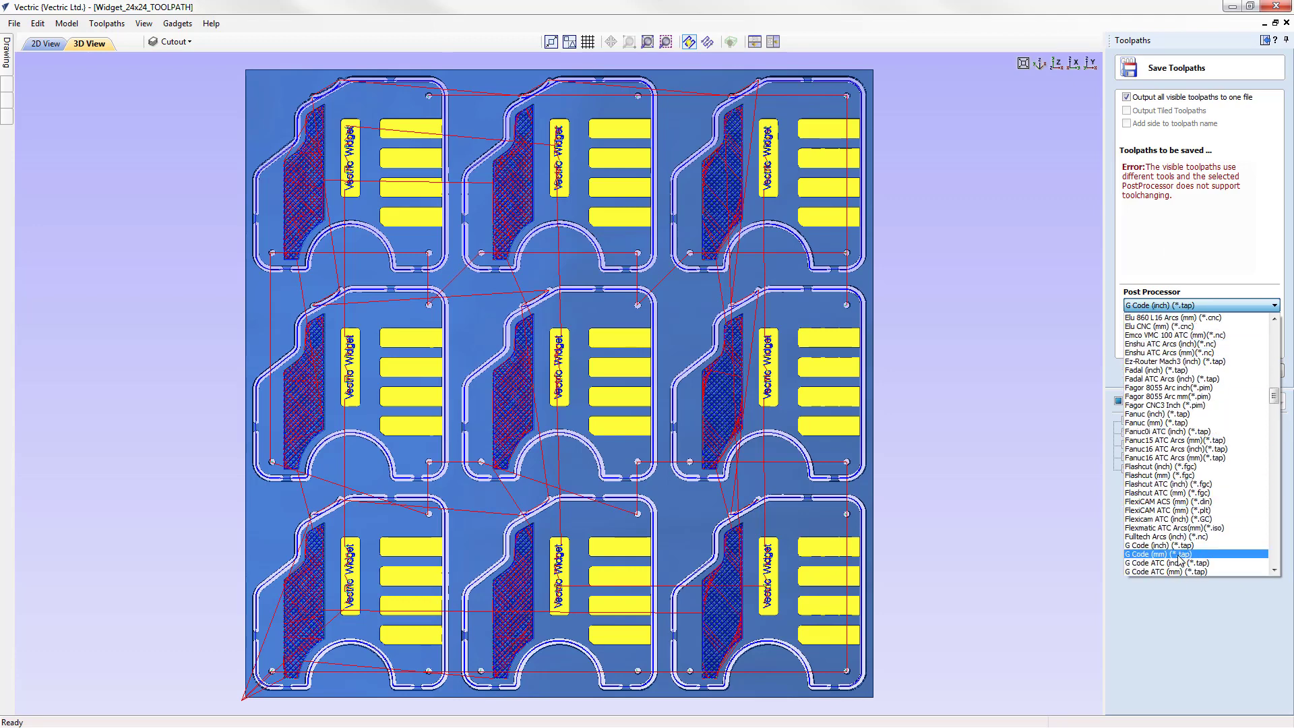
scroll(1180, 560, down, 1)
click(1178, 537)
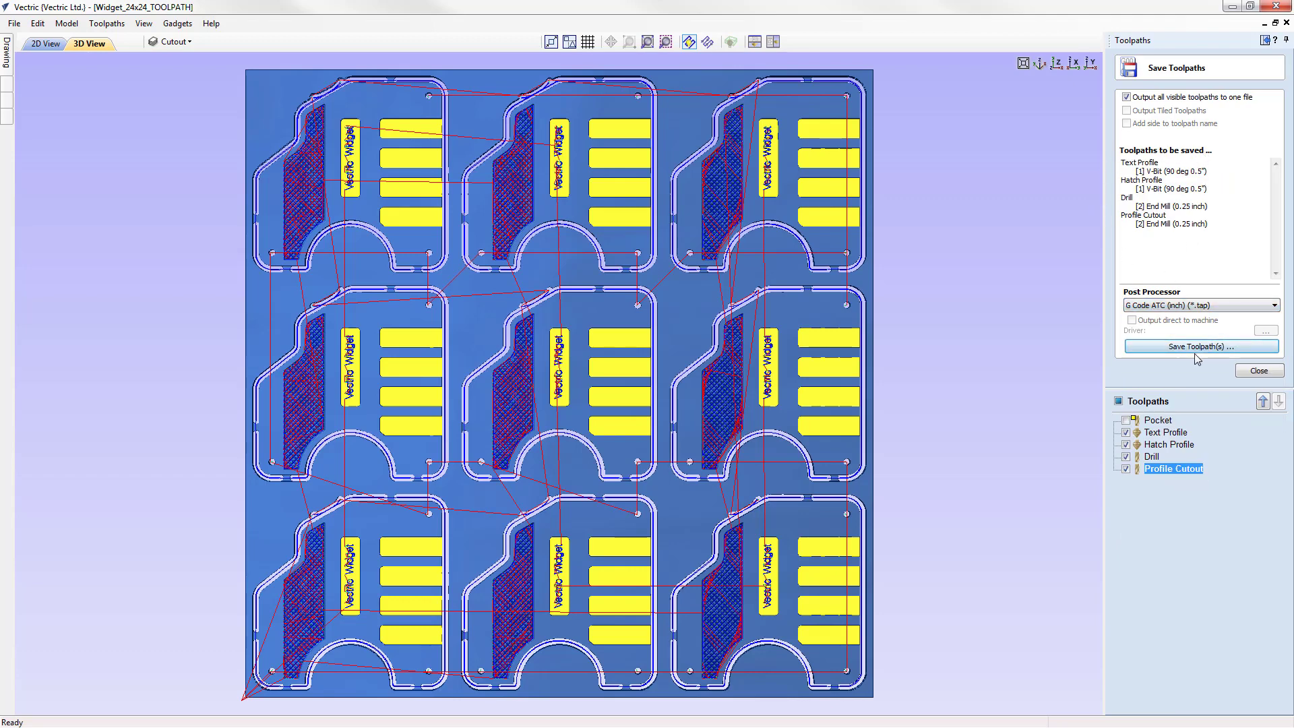
Save all visible toolpaths to one file as Widget_24x24_TOOLPATH.tap, replacing the existing file
click(1146, 346)
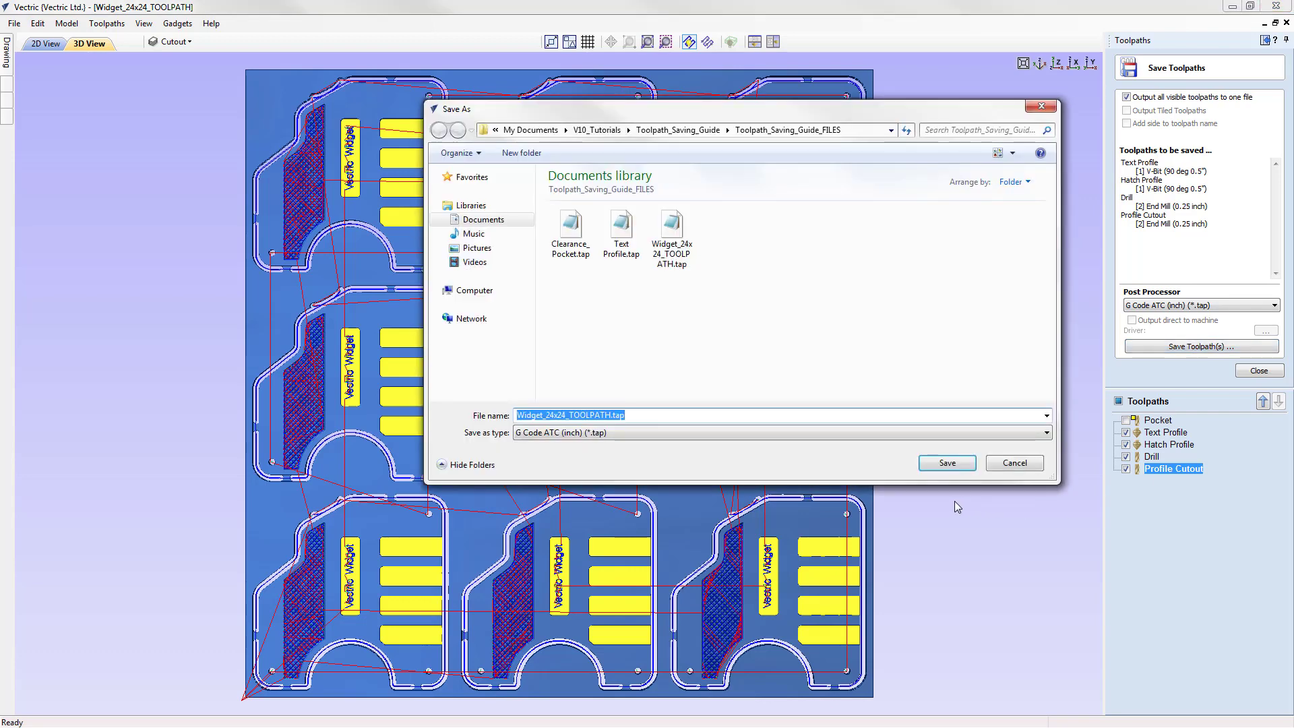
click(947, 463)
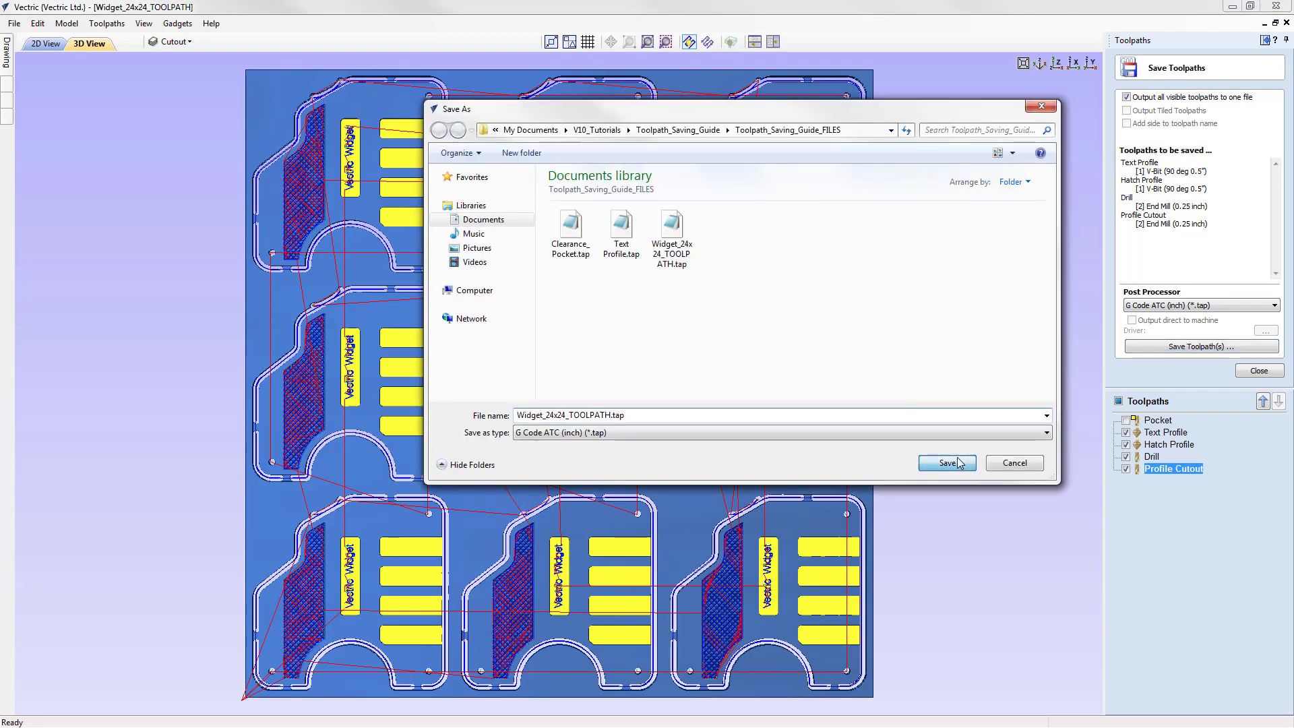
click(701, 376)
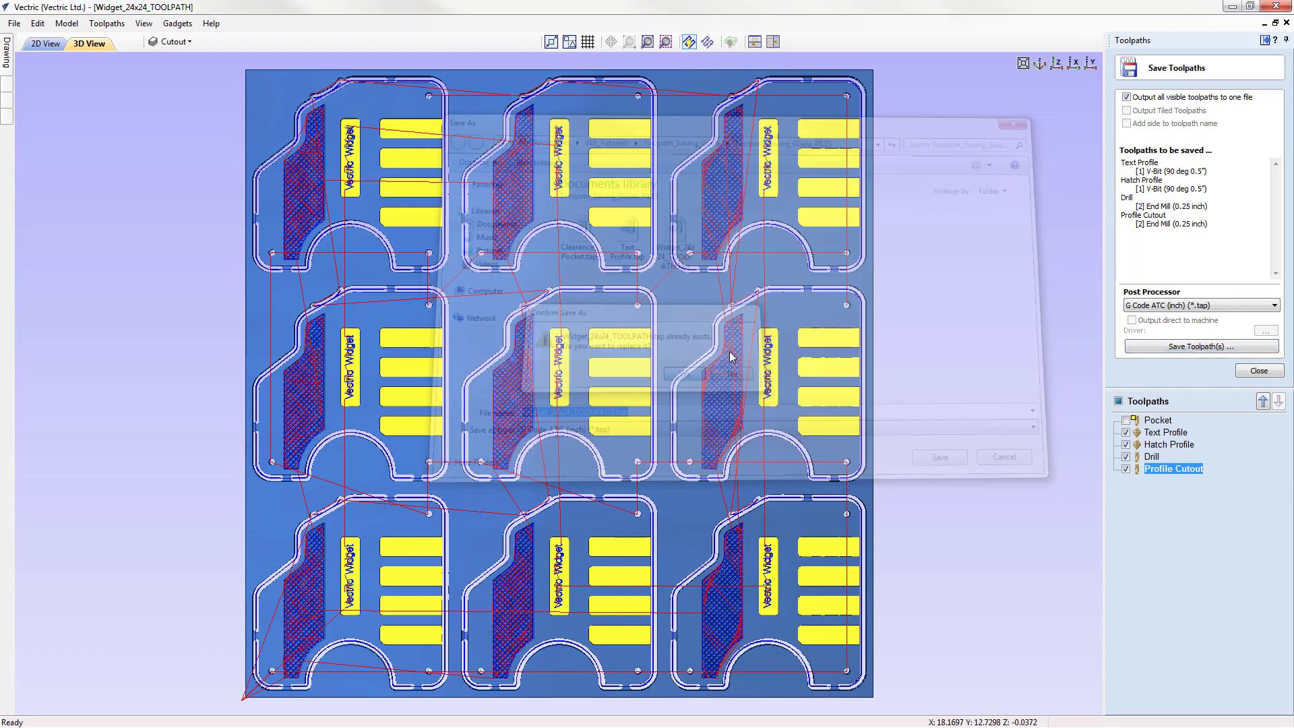